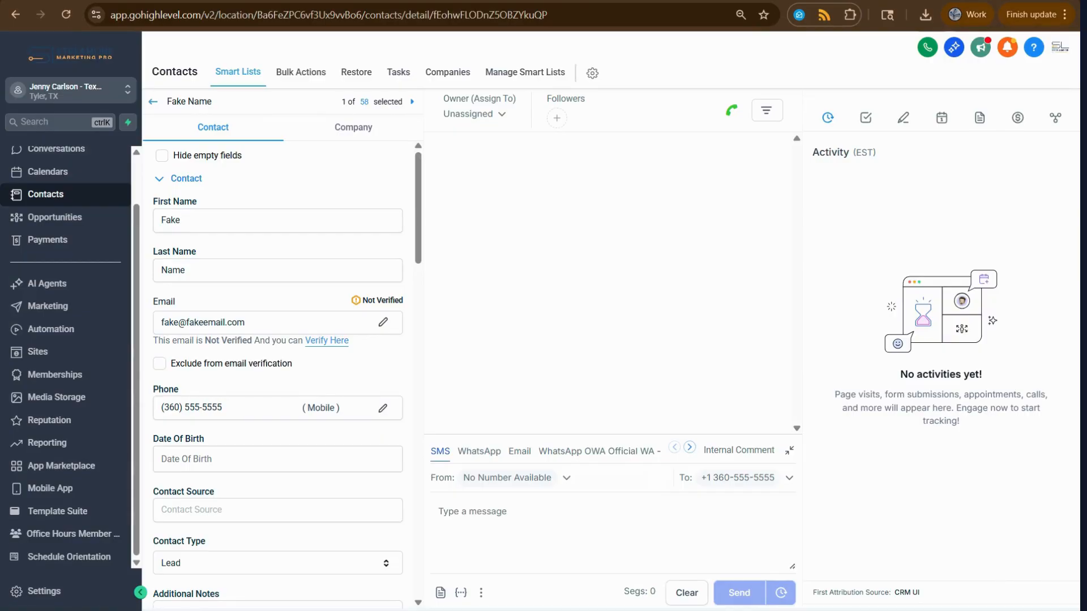
# Assign the unassigned contact to an owner from the list of team members
pyautogui.click(502, 114)
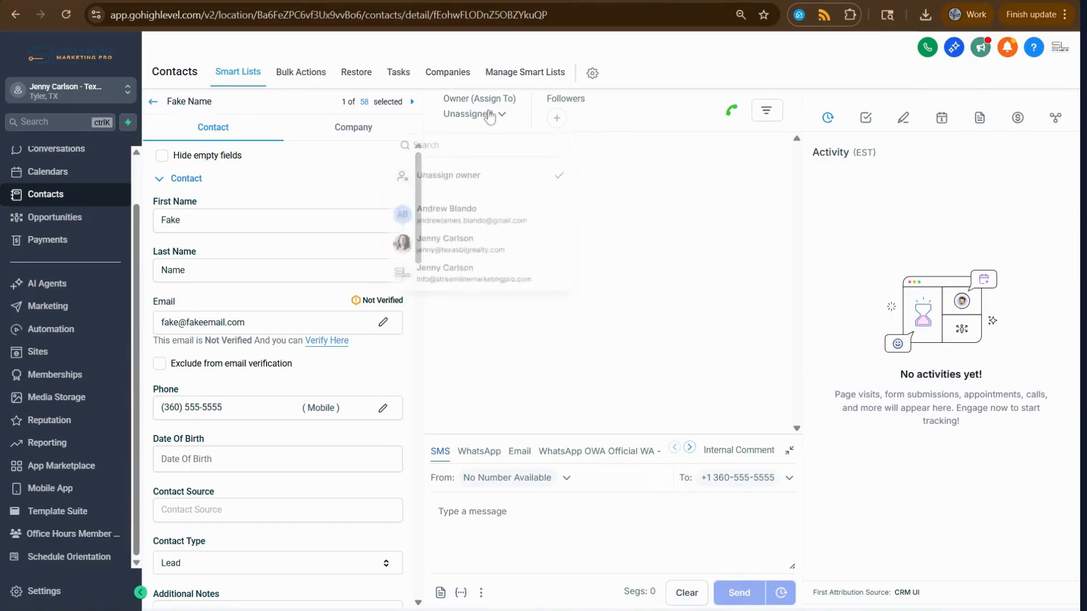
pyautogui.click(462, 252)
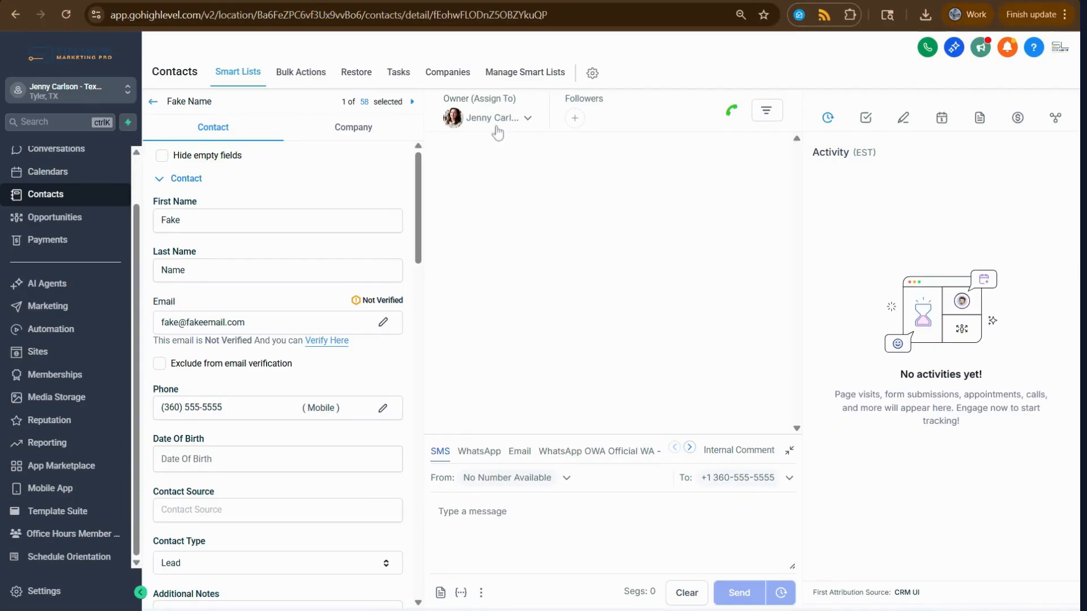
# Hide the contact record's empty fields, review the filled-in ones, and show the empty fields again
pyautogui.scroll(-1, 335, 172)
pyautogui.scroll(1, 335, 172)
pyautogui.scroll(-12, 275, 193)
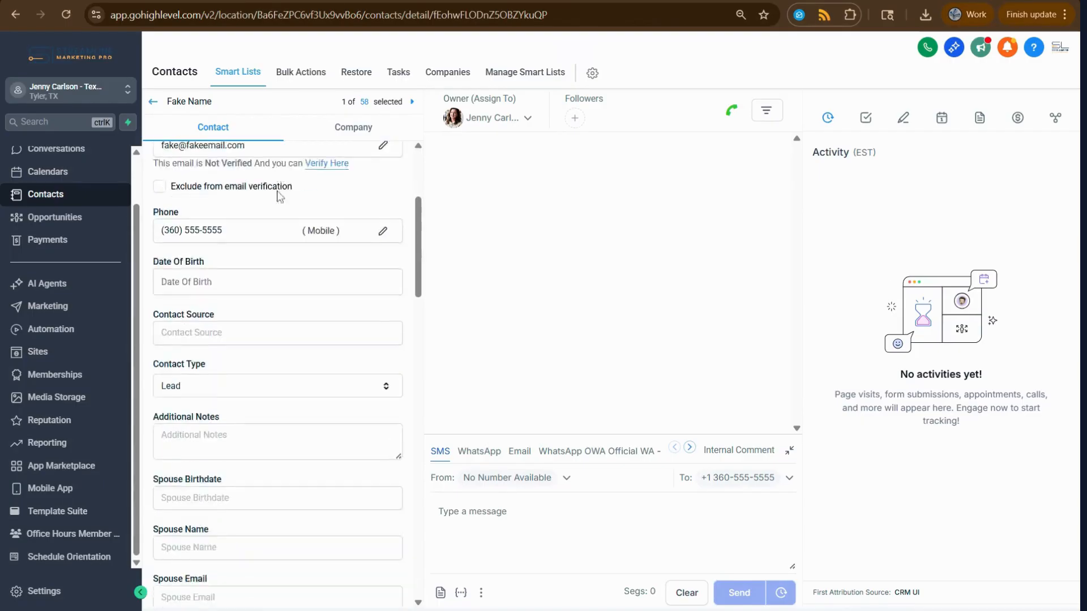
pyautogui.scroll(12, 278, 195)
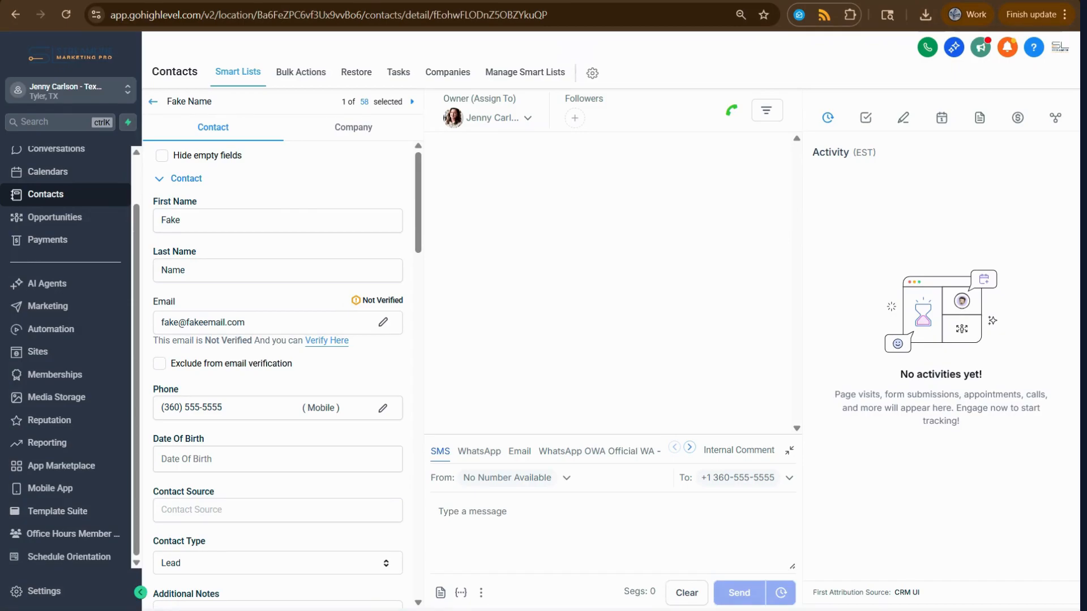
pyautogui.click(162, 156)
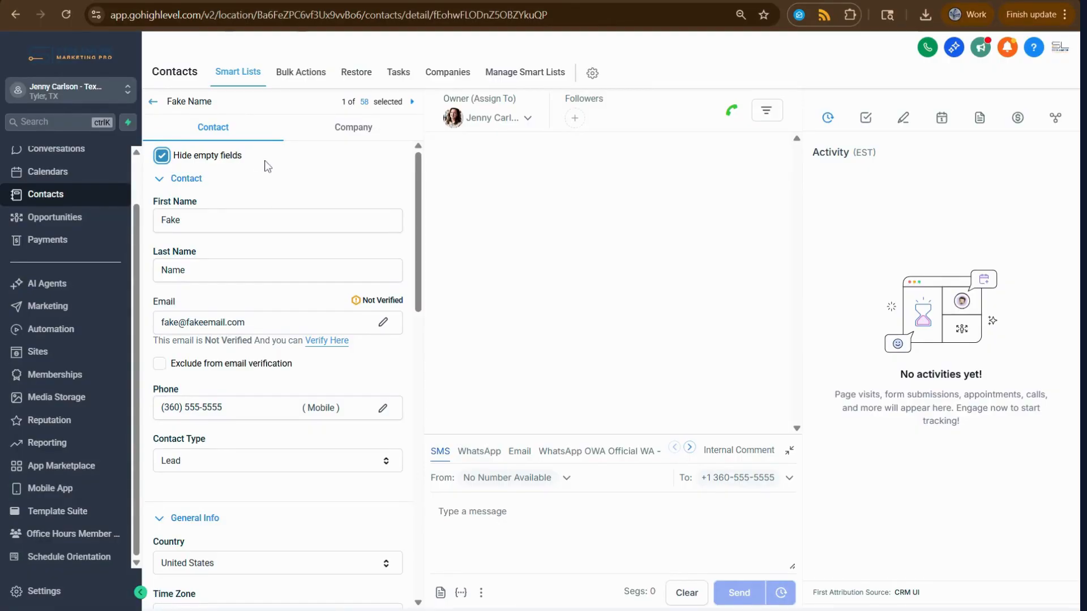
pyautogui.scroll(-1, 262, 198)
pyautogui.scroll(-1, 249, 190)
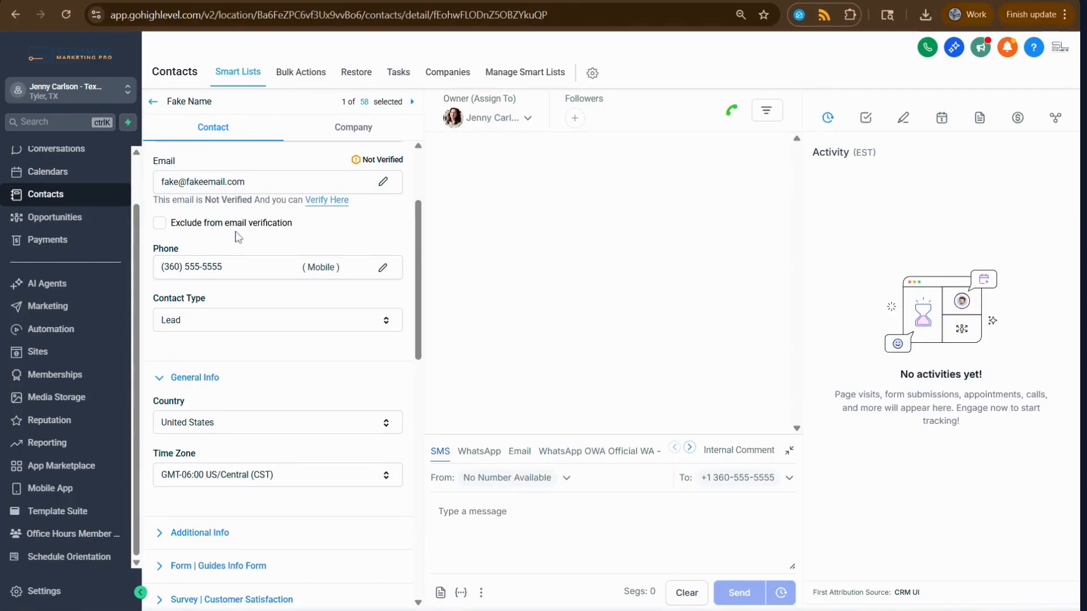
pyautogui.scroll(-3, 237, 238)
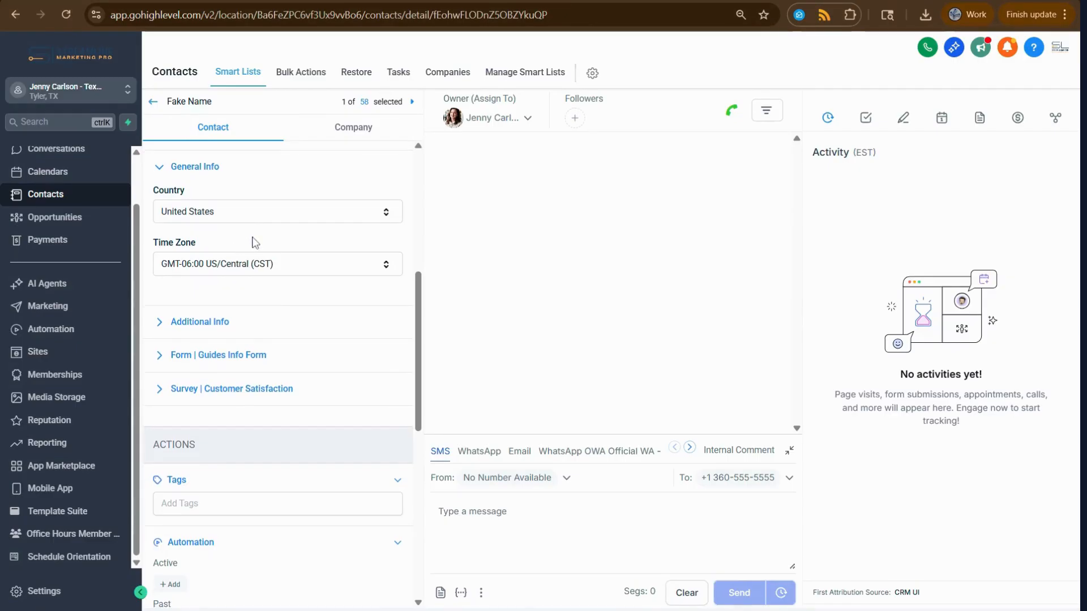
pyautogui.scroll(3, 255, 243)
pyautogui.scroll(2, 250, 238)
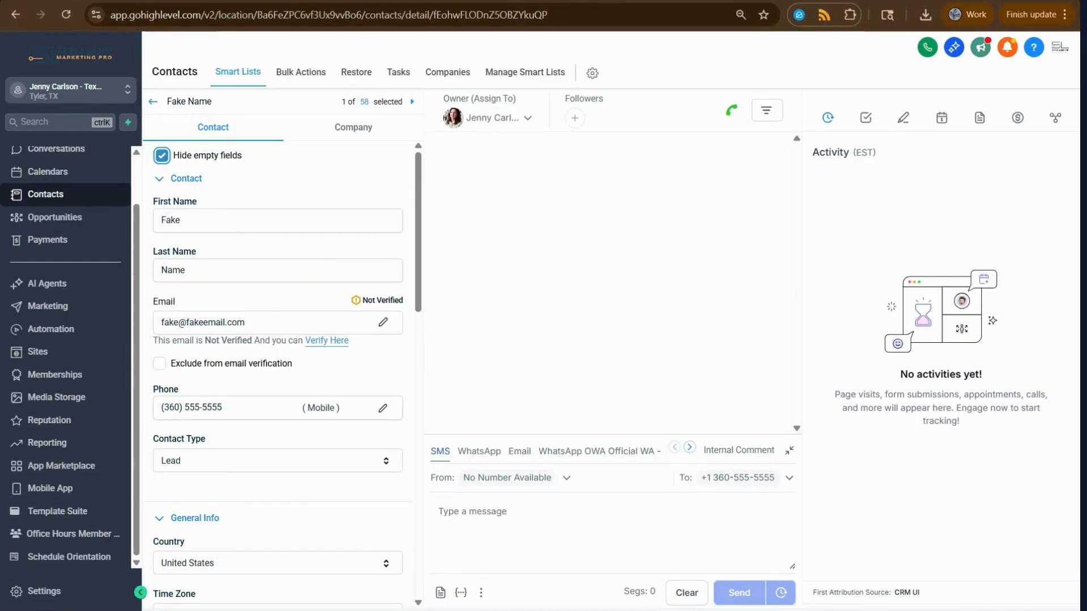
pyautogui.click(161, 156)
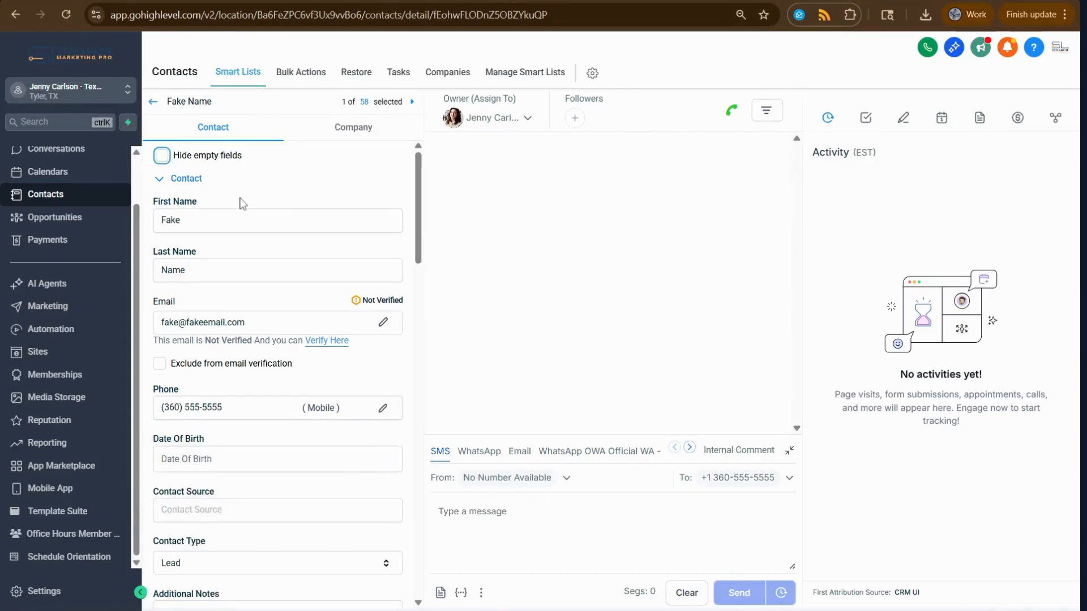
# Examine the contact's personal, spouse and General Info fields in the full record
pyautogui.scroll(-3, 243, 204)
pyautogui.scroll(-3, 210, 326)
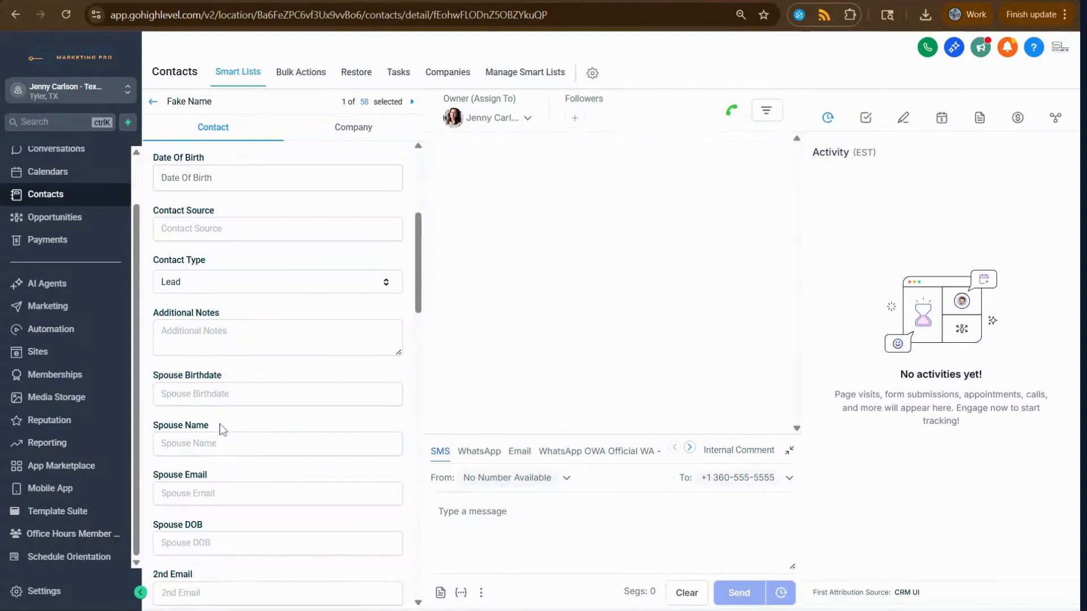
pyautogui.scroll(-4, 221, 340)
pyautogui.scroll(-4, 199, 447)
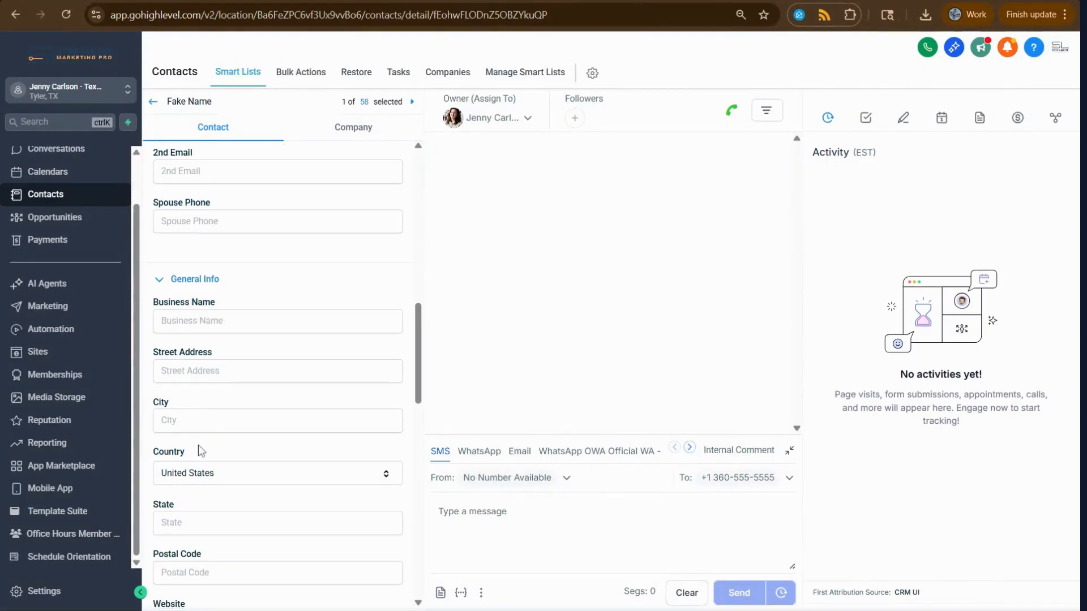
pyautogui.scroll(1, 222, 339)
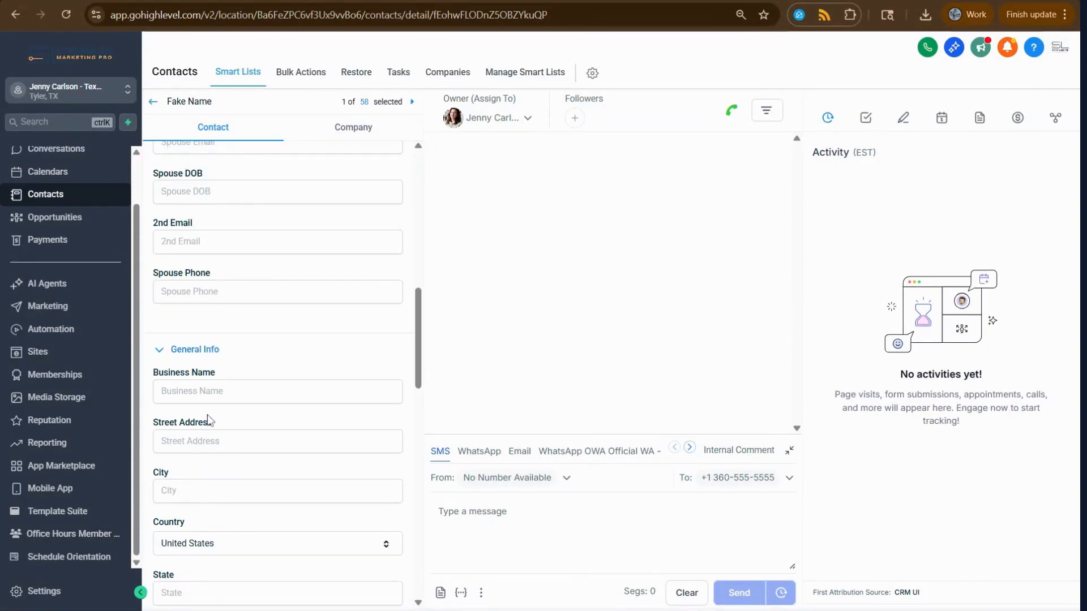
pyautogui.scroll(-4, 213, 411)
pyautogui.scroll(16, 210, 405)
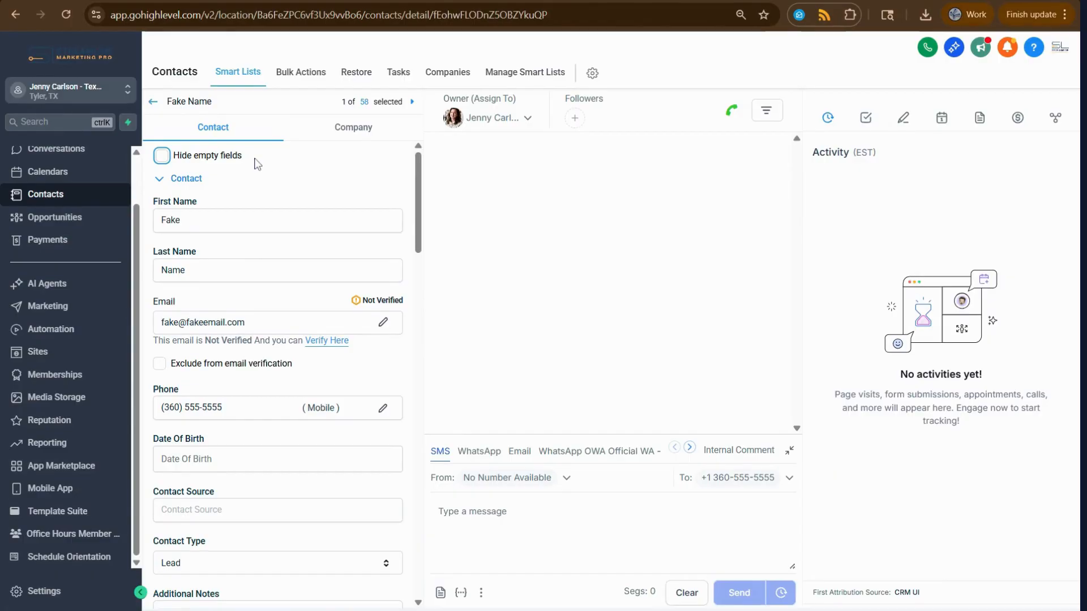
pyautogui.scroll(-2, 277, 374)
pyautogui.scroll(-6, 220, 289)
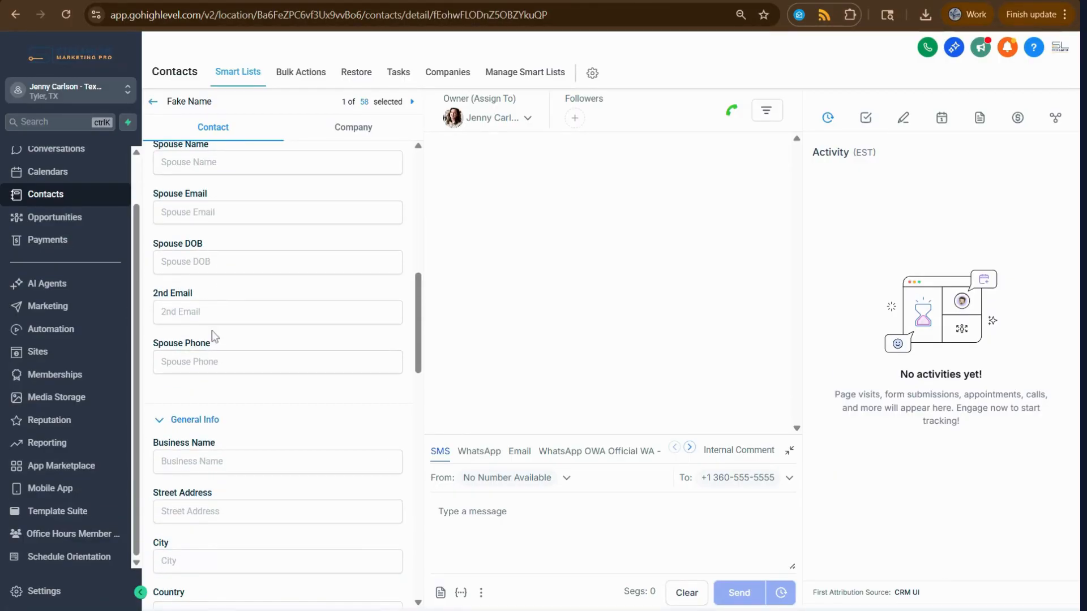
pyautogui.scroll(-1, 224, 292)
pyautogui.scroll(4, 225, 289)
pyautogui.scroll(5, 227, 284)
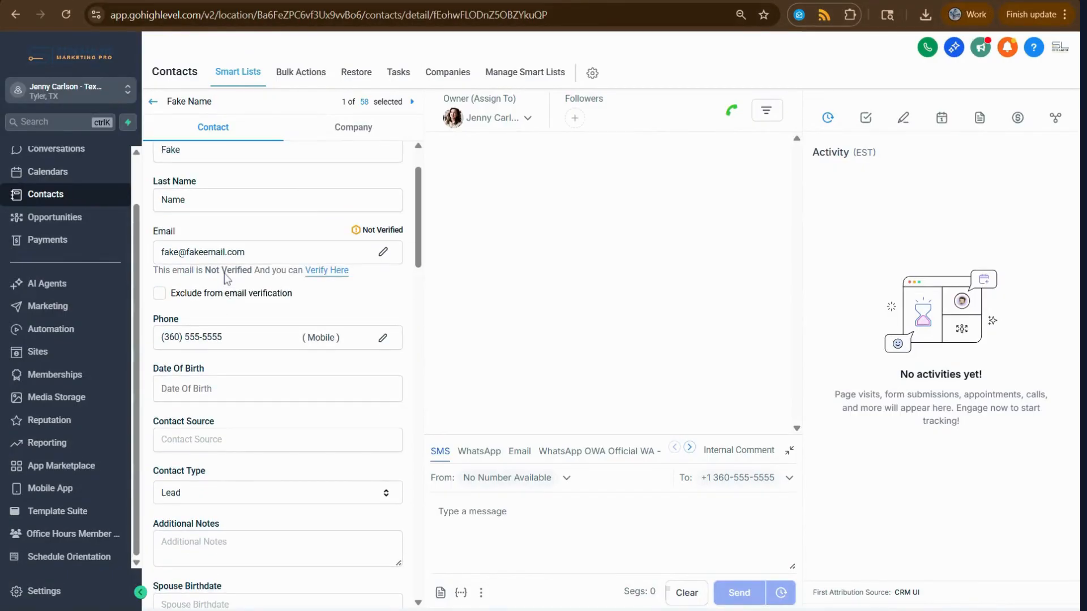
pyautogui.scroll(-2, 215, 282)
pyautogui.scroll(1, 213, 267)
pyautogui.scroll(-4, 227, 322)
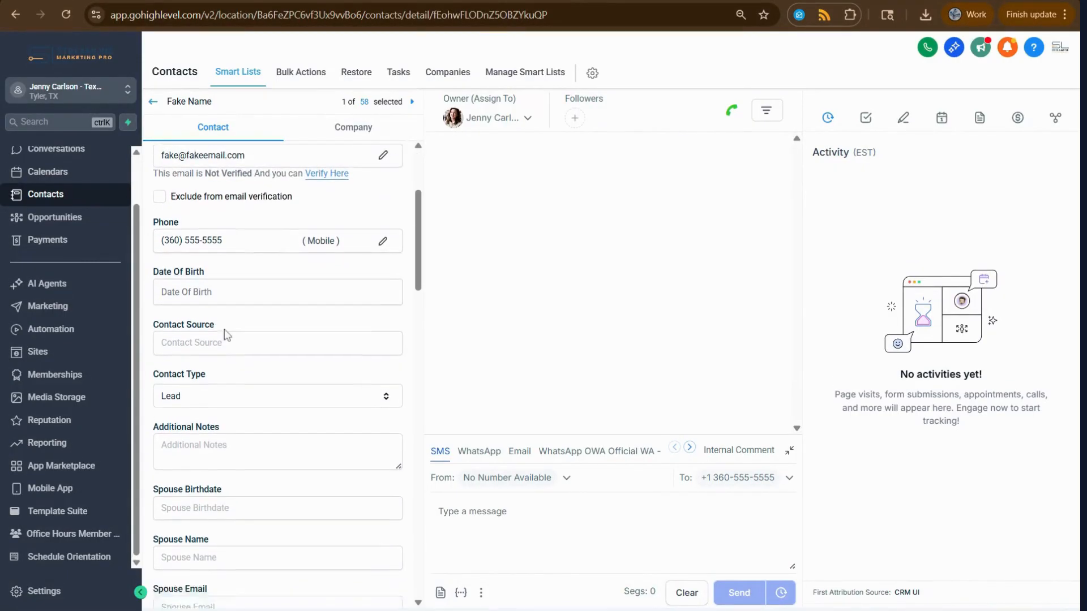
pyautogui.scroll(3, 207, 255)
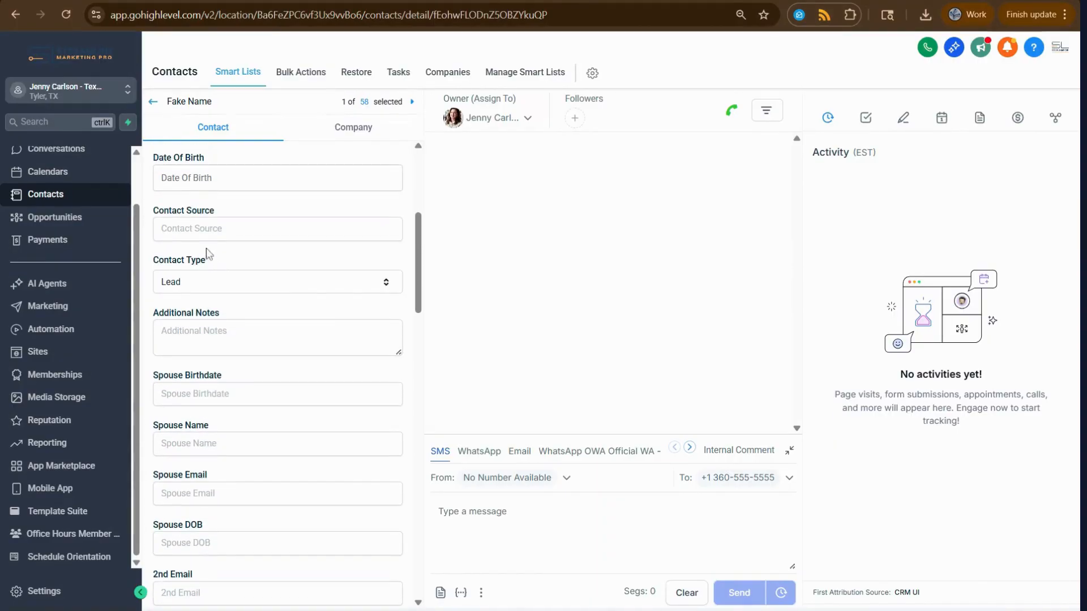
# Reset the contact type to Select and set it back to Lead
pyautogui.click(205, 230)
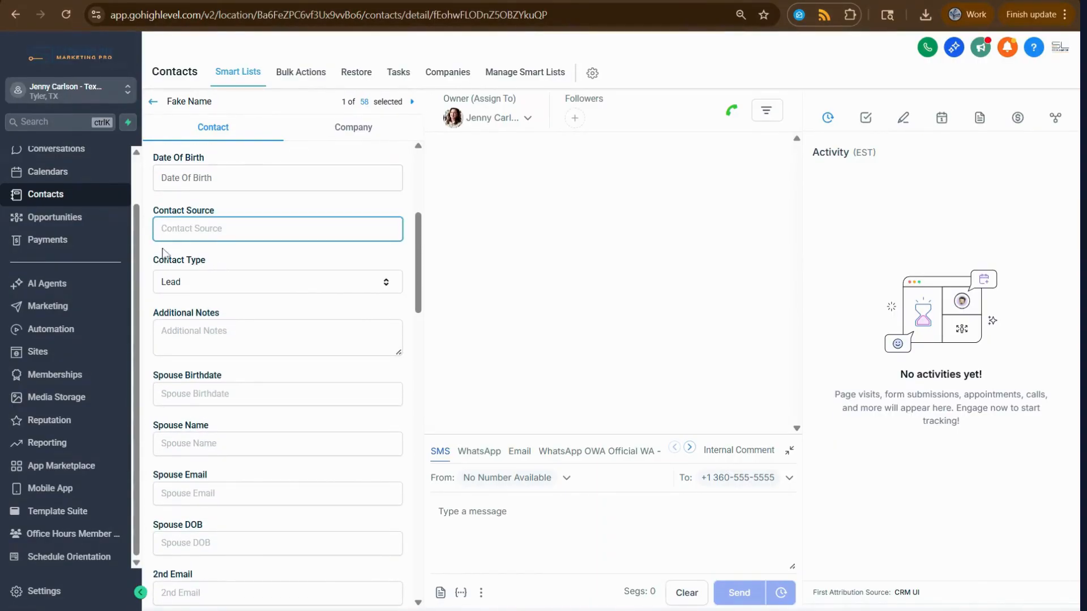
pyautogui.click(180, 287)
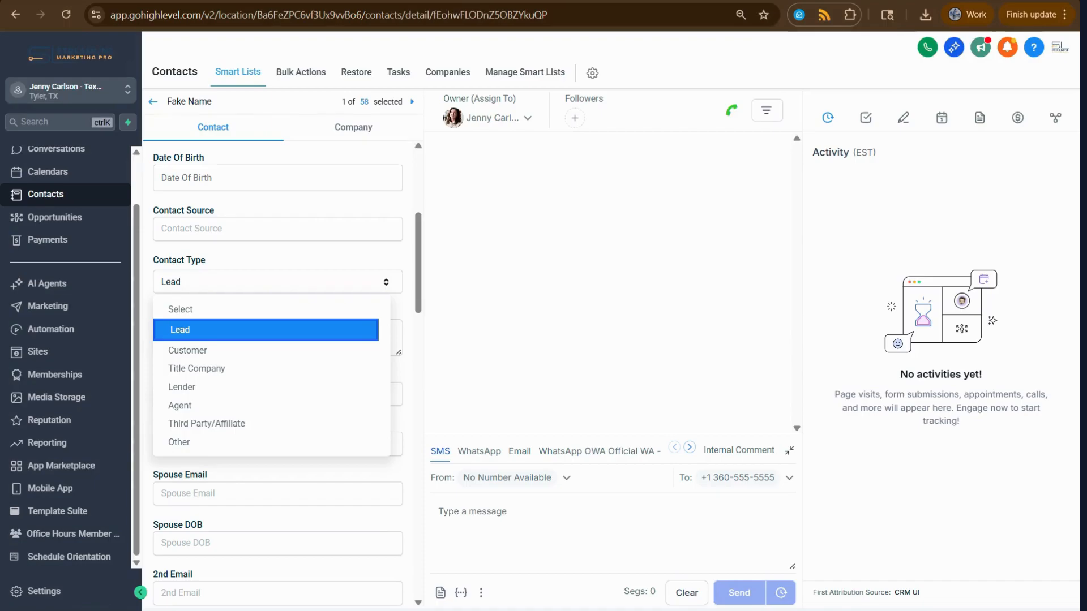
pyautogui.click(229, 309)
pyautogui.click(207, 292)
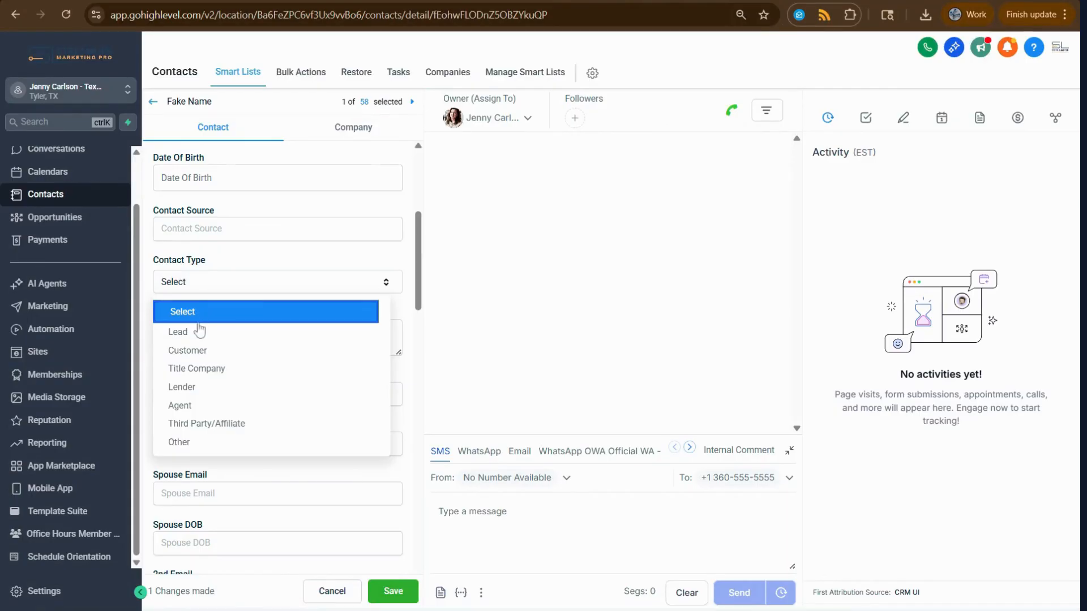
pyautogui.click(202, 332)
# Expand the Guides Info Form section, tick Seller's Guide under Choice Of Guides, and untick it again
pyautogui.scroll(-1, 268, 362)
pyautogui.scroll(-8, 268, 362)
pyautogui.scroll(3, 268, 362)
pyautogui.scroll(-2, 214, 373)
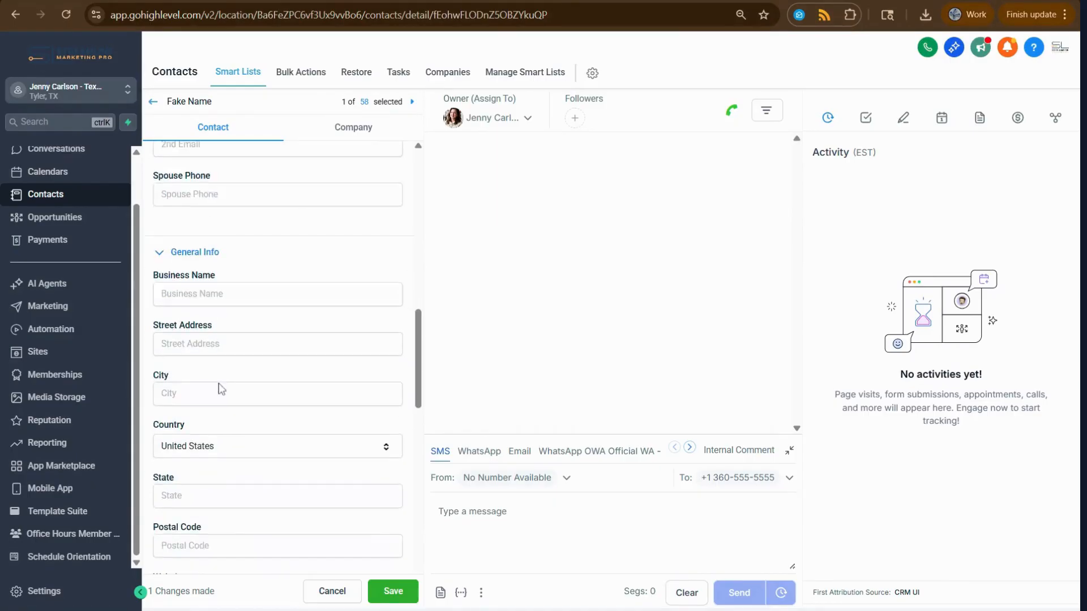
pyautogui.scroll(-4, 209, 308)
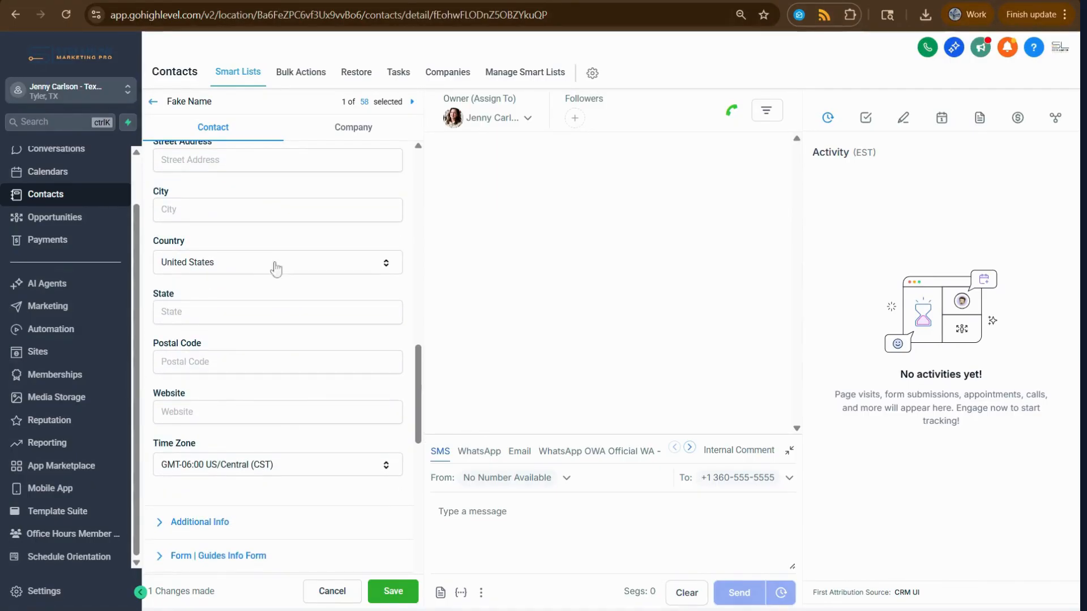
pyautogui.scroll(-1, 236, 305)
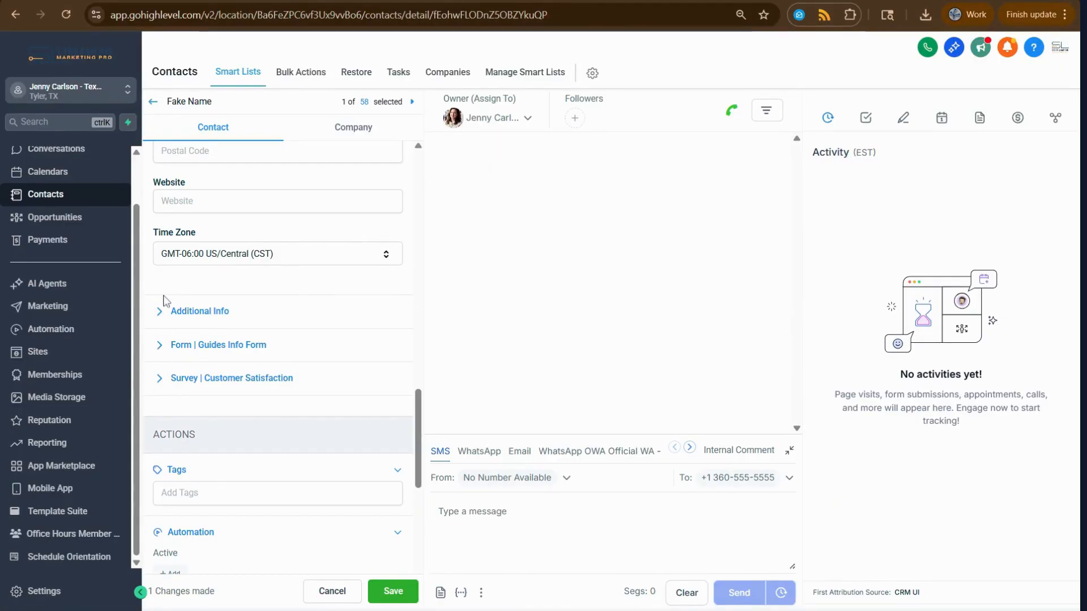
pyautogui.click(160, 346)
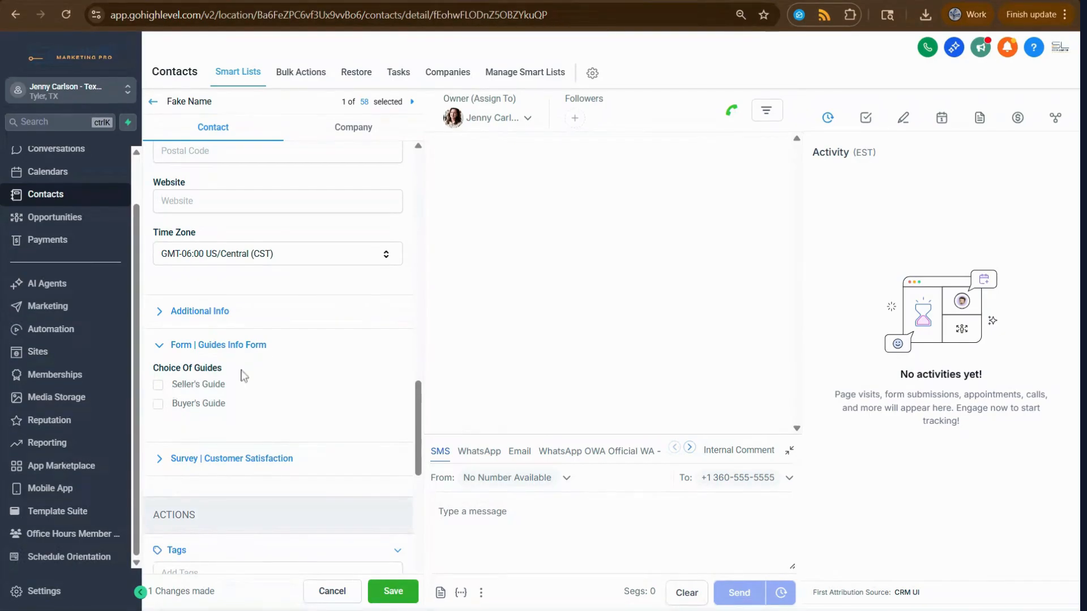
pyautogui.click(159, 387)
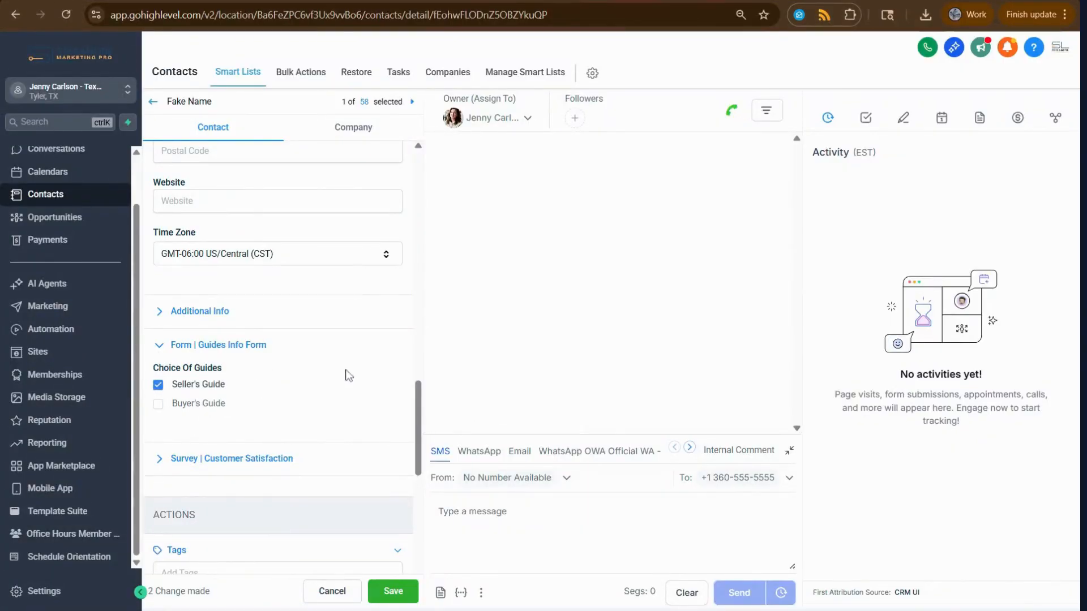
pyautogui.click(159, 388)
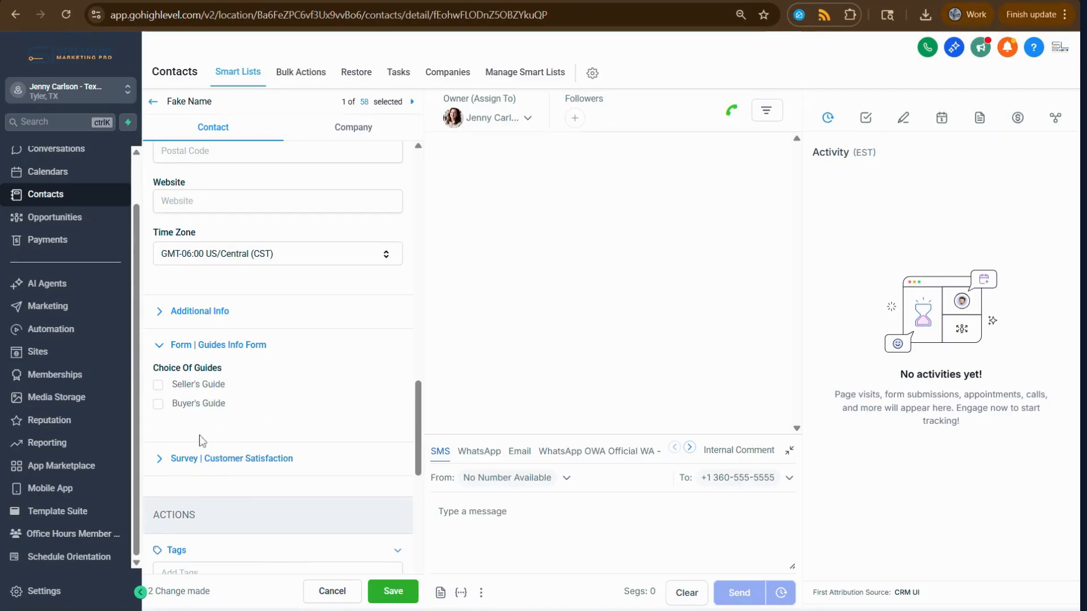
# Expand the Additional Info section and check the answer options for working with a real estate agent
pyautogui.click(161, 312)
pyautogui.scroll(-10, 251, 448)
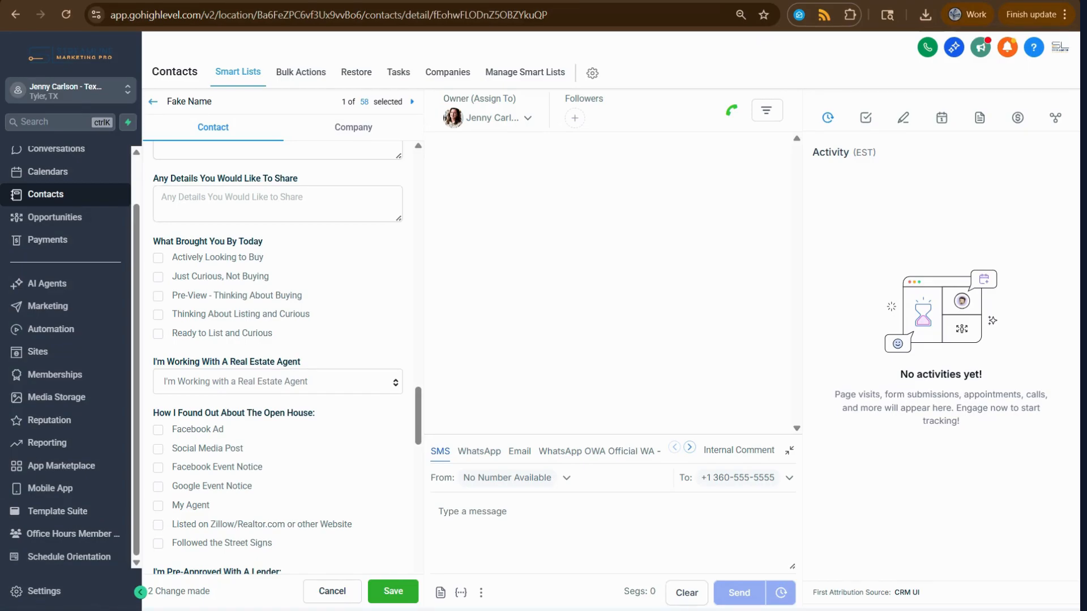
pyautogui.click(283, 385)
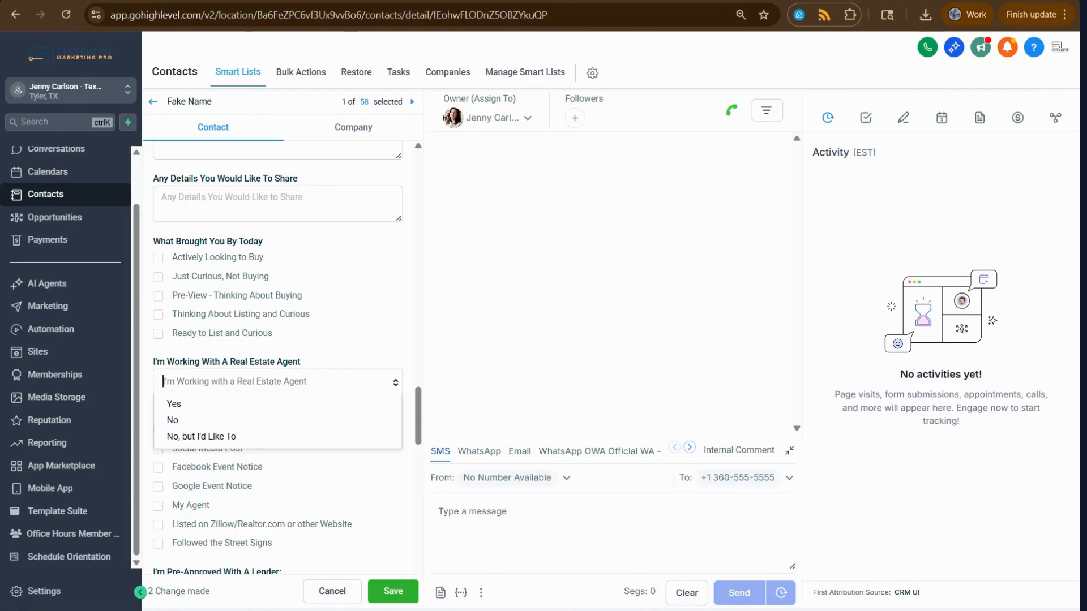
pyautogui.click(385, 288)
# Mark the contact as pre-approved with a lender and set the type of property to Single-Family Home
pyautogui.scroll(-3, 221, 453)
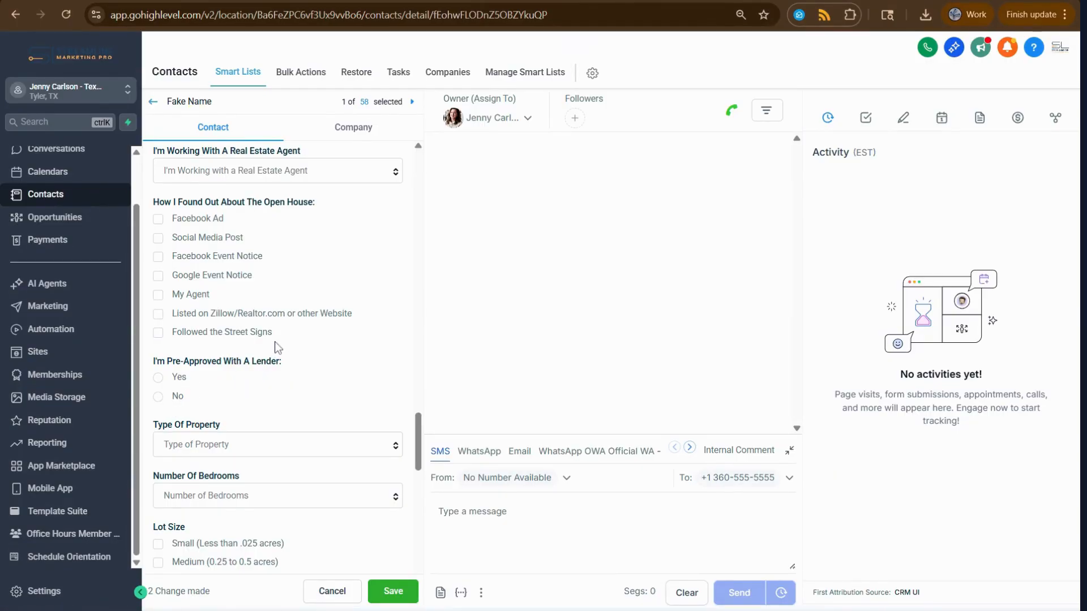
pyautogui.click(159, 378)
pyautogui.scroll(-1, 300, 394)
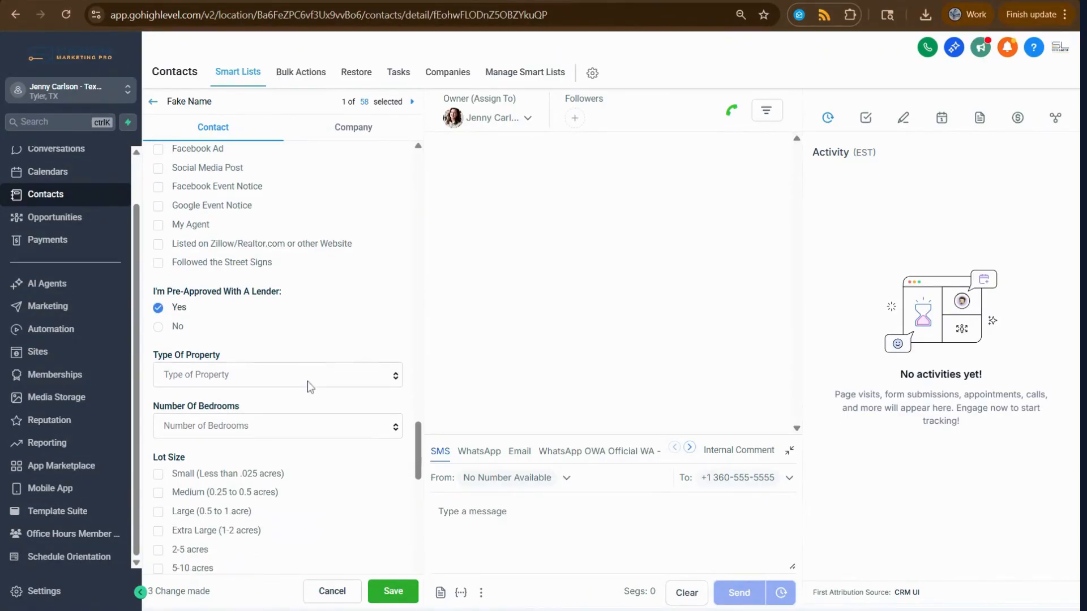
pyautogui.click(197, 382)
pyautogui.click(203, 396)
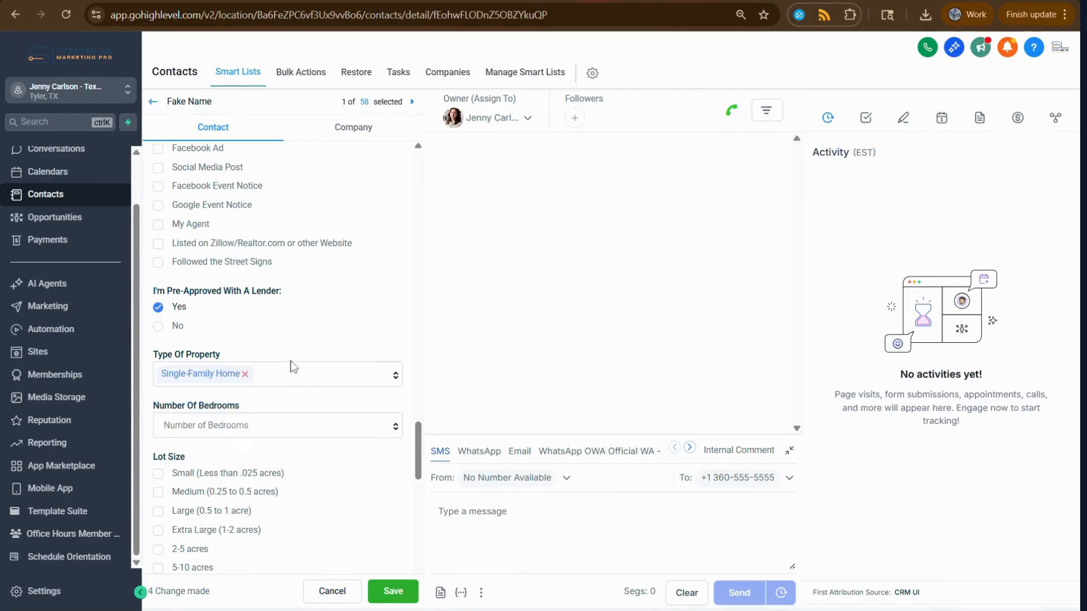
# Examine the Additional Info section's custom fields, from the preferred contact method to the property details
pyautogui.scroll(-5, 291, 355)
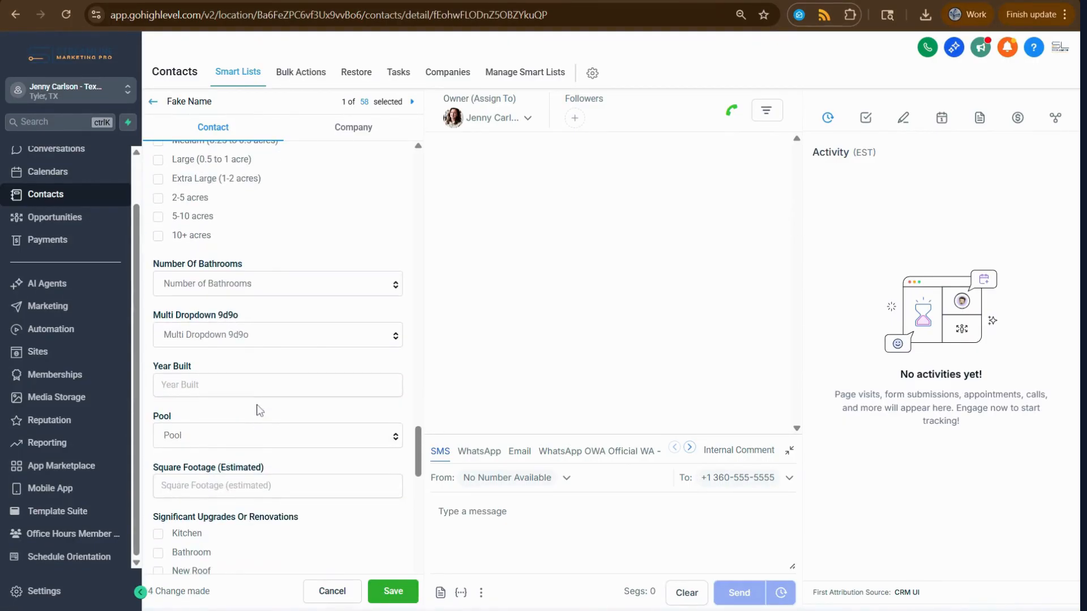
pyautogui.scroll(-6, 260, 317)
pyautogui.scroll(10, 258, 331)
pyautogui.scroll(15, 259, 325)
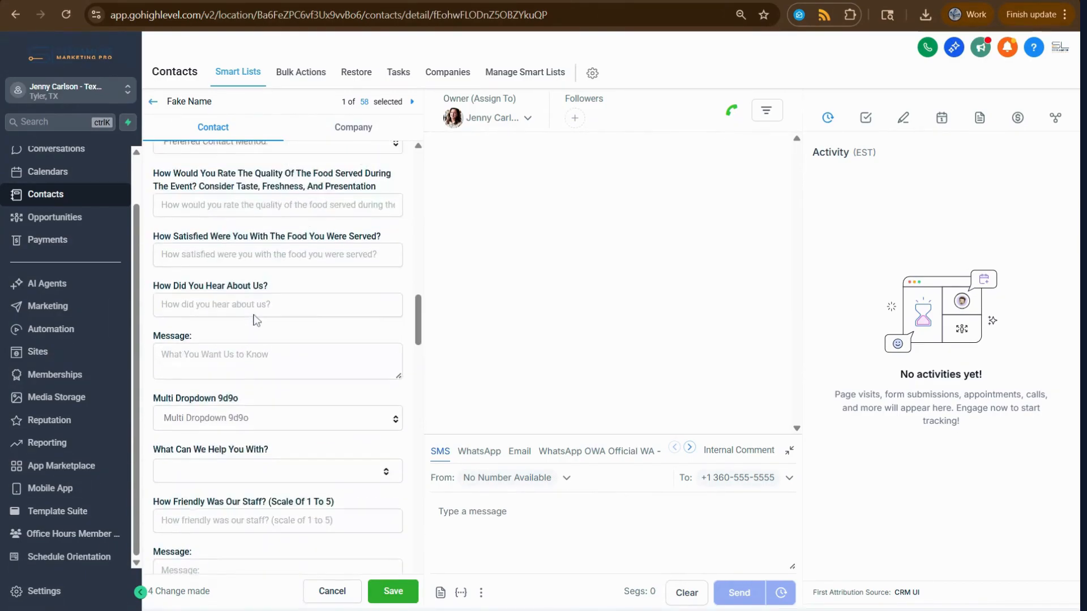
pyautogui.scroll(3, 254, 294)
pyautogui.scroll(-11, 253, 294)
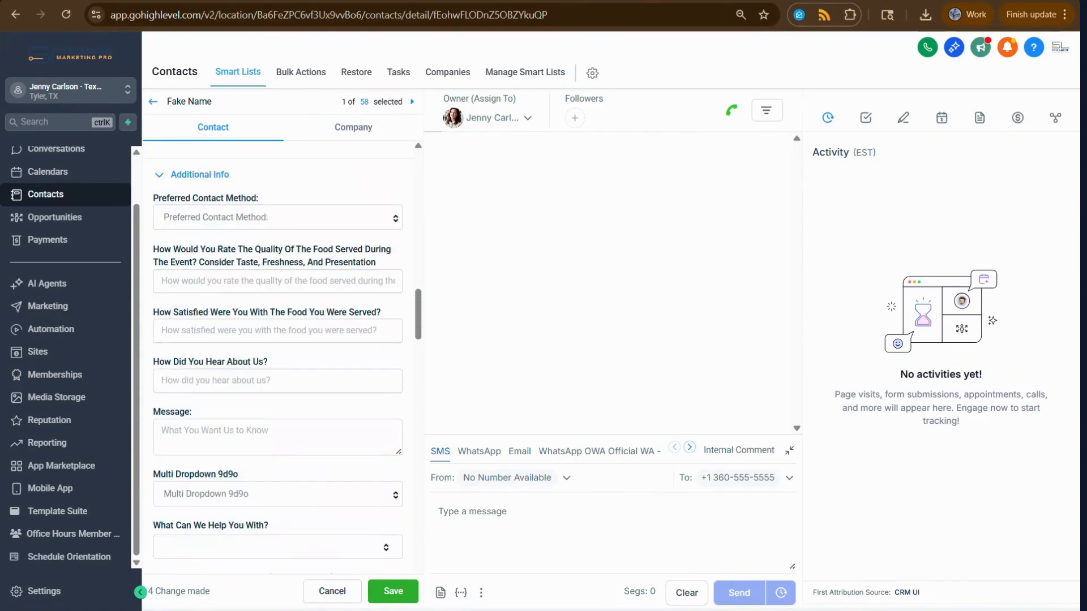
pyautogui.scroll(-8, 277, 356)
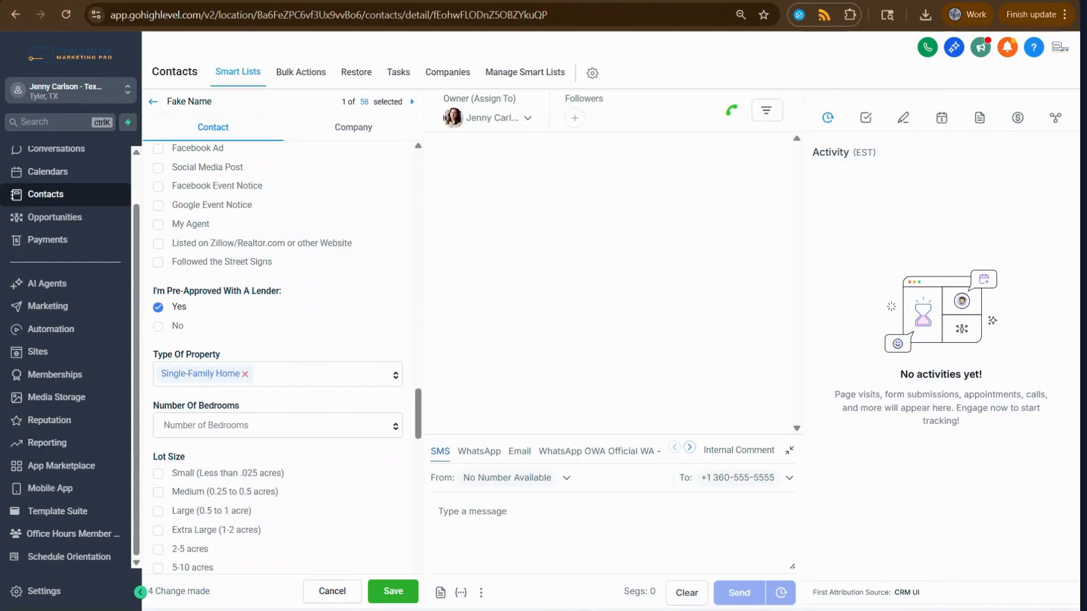
# Collapse the Additional Info section of the contact record
pyautogui.scroll(7, 293, 291)
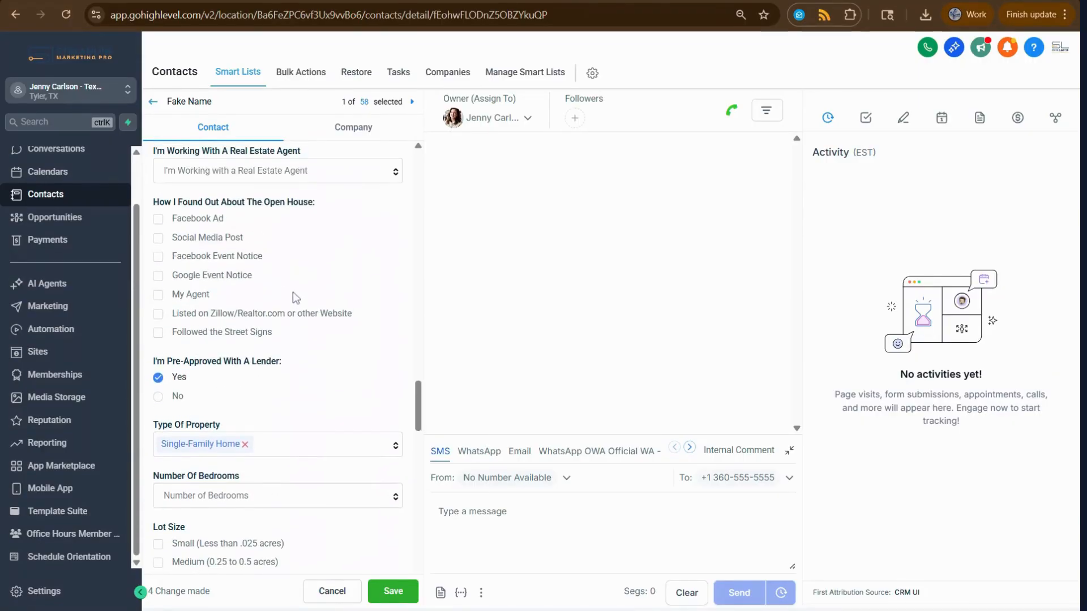
pyautogui.scroll(10, 293, 291)
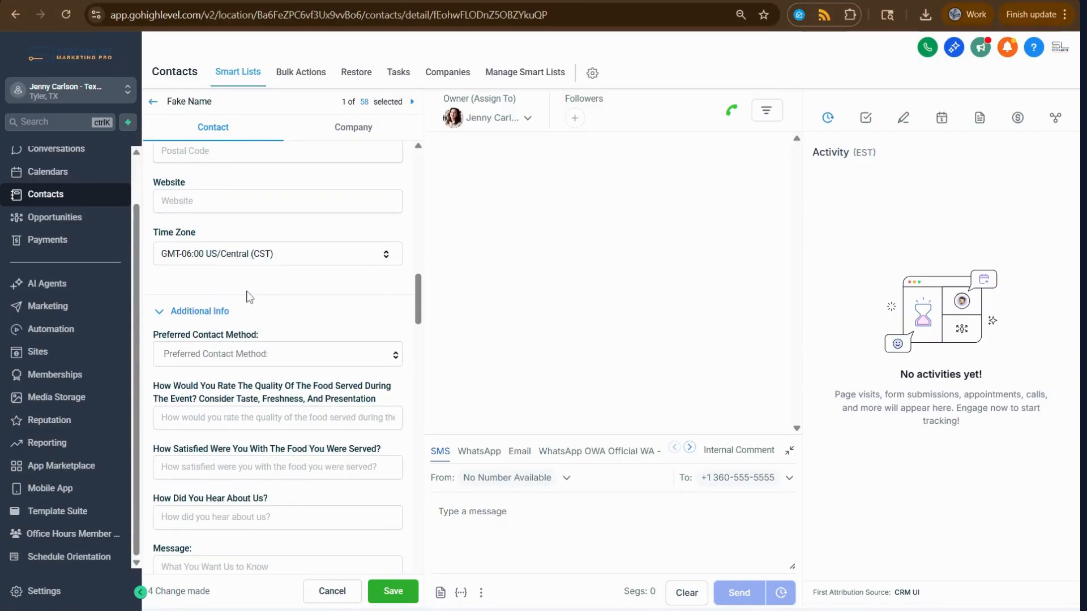
pyautogui.click(162, 313)
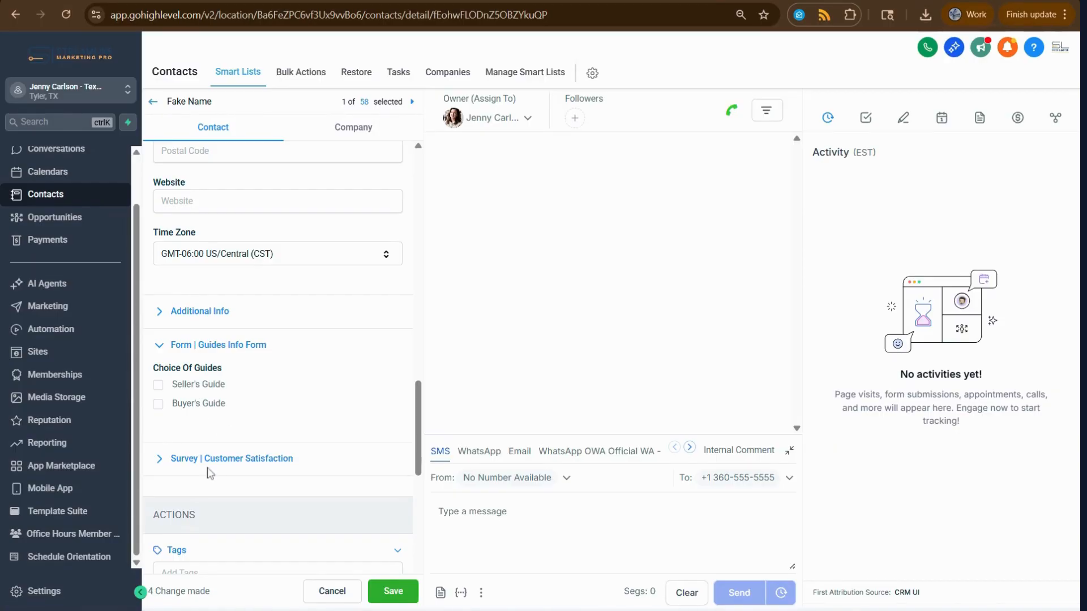
# Browse the full list of available tags in the Actions section and close it without adding a tag
pyautogui.scroll(-4, 210, 472)
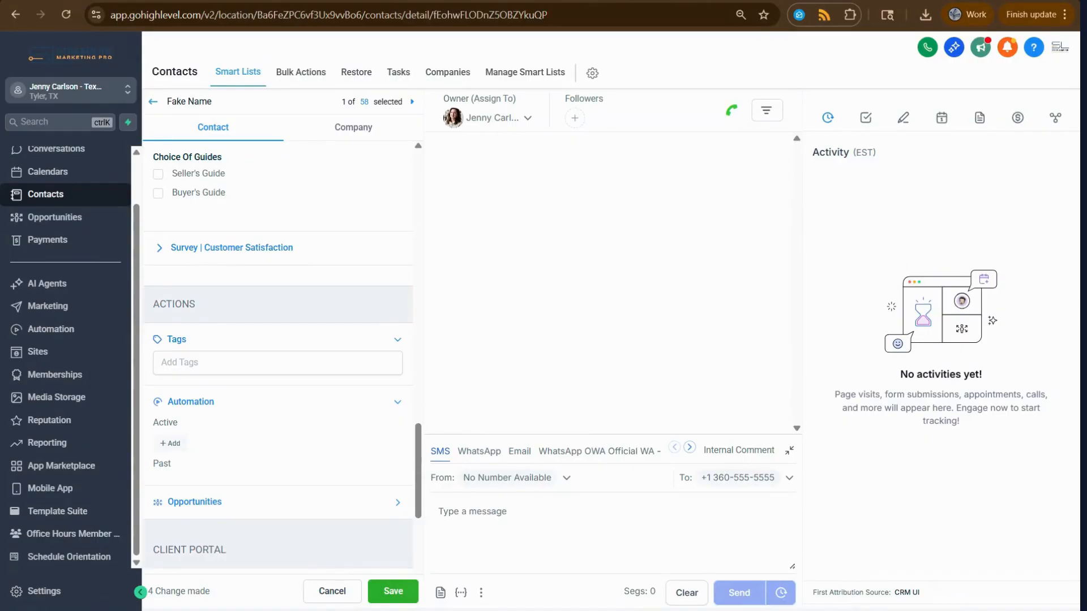
pyautogui.click(196, 363)
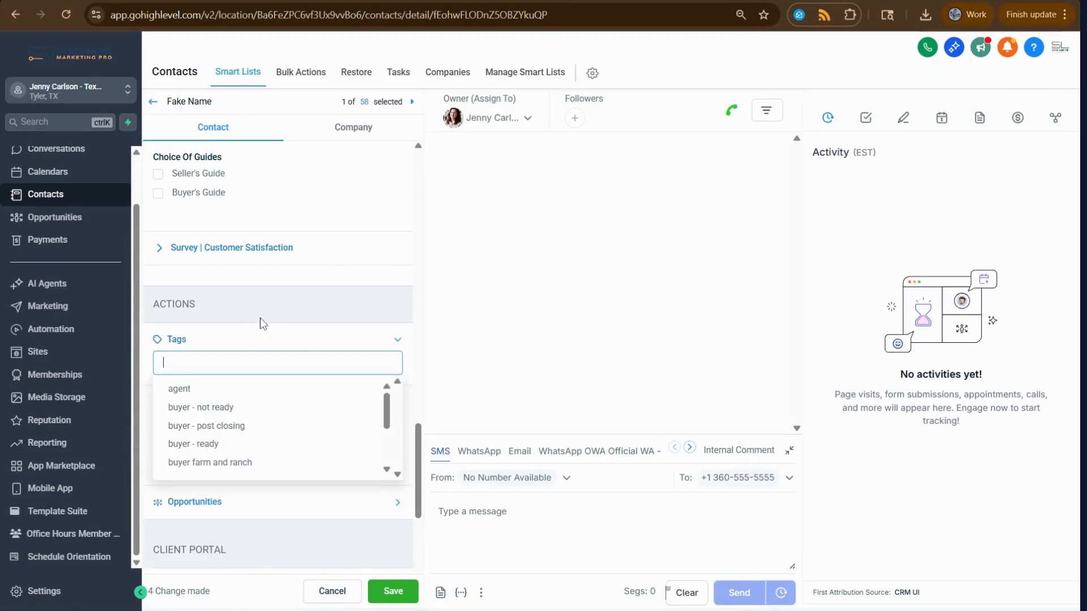
pyautogui.scroll(-2, 262, 325)
pyautogui.scroll(-8, 239, 365)
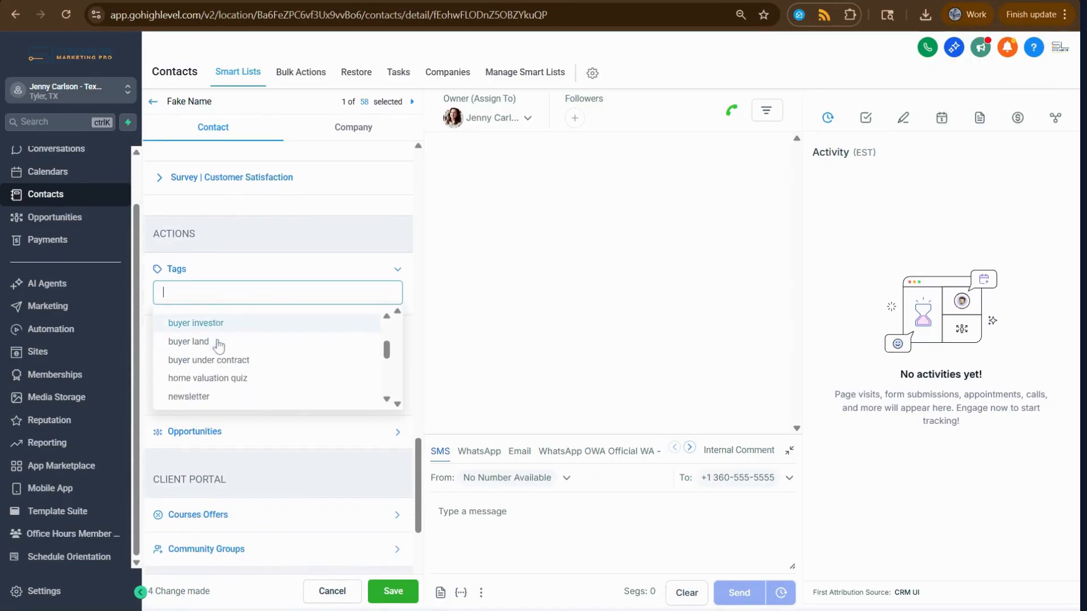
pyautogui.scroll(-4, 186, 388)
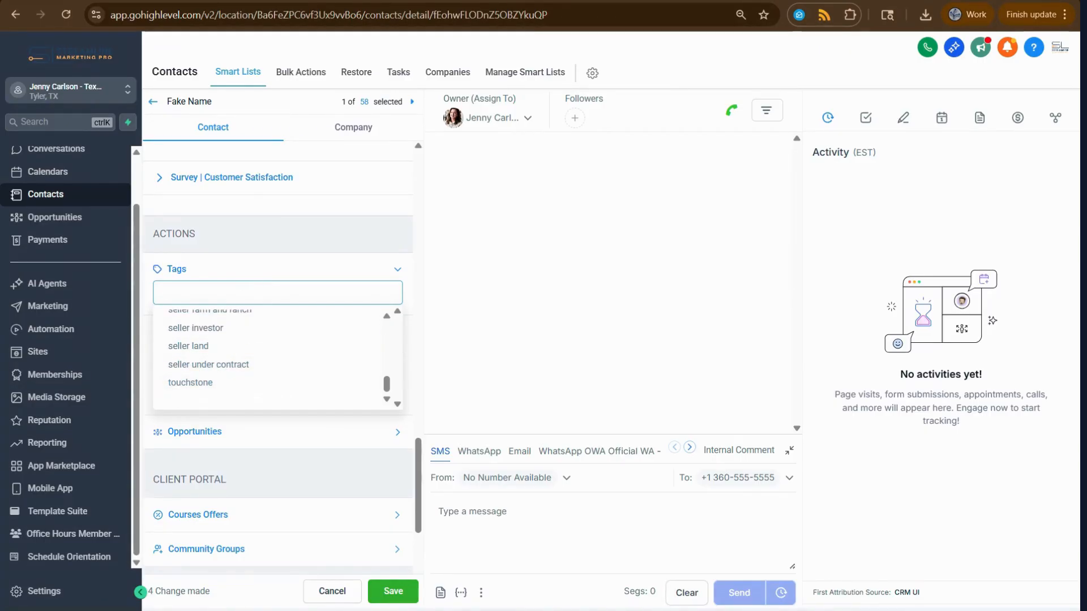
pyautogui.click(271, 268)
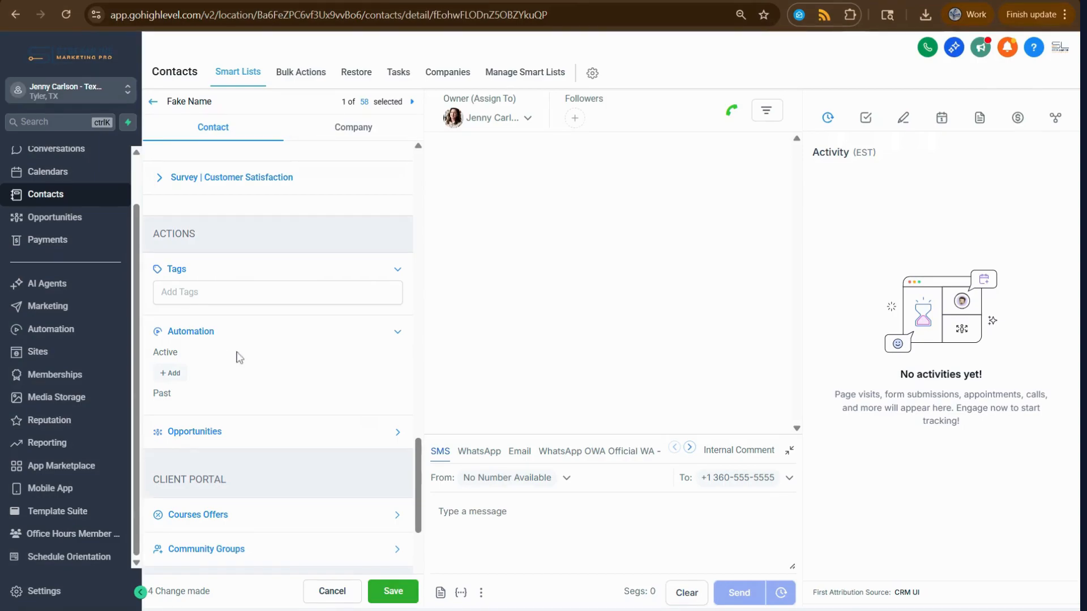
# Add the contact to the Buyer - Not Ready workflow with an event start date of Thu, Jan 15, 2026 3:45 PM
pyautogui.scroll(-3, 233, 348)
pyautogui.scroll(1, 203, 228)
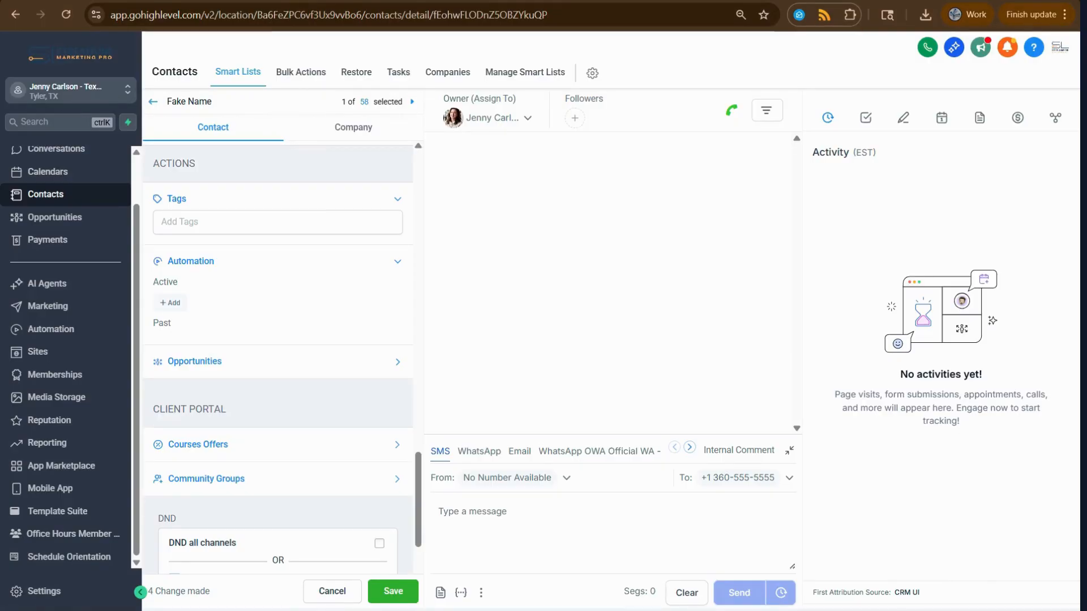
pyautogui.click(179, 304)
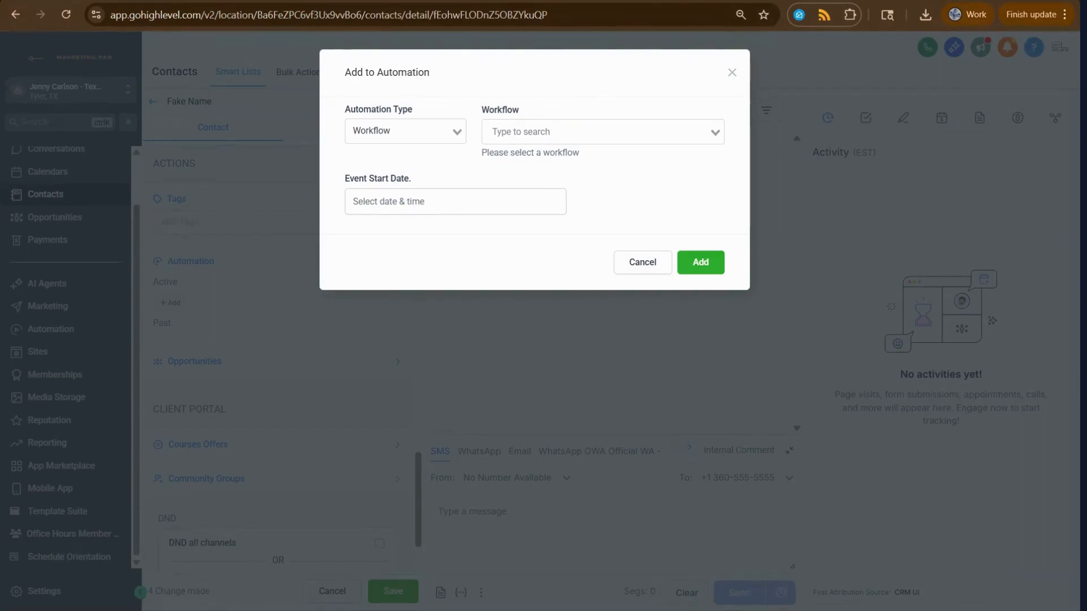
pyautogui.click(529, 128)
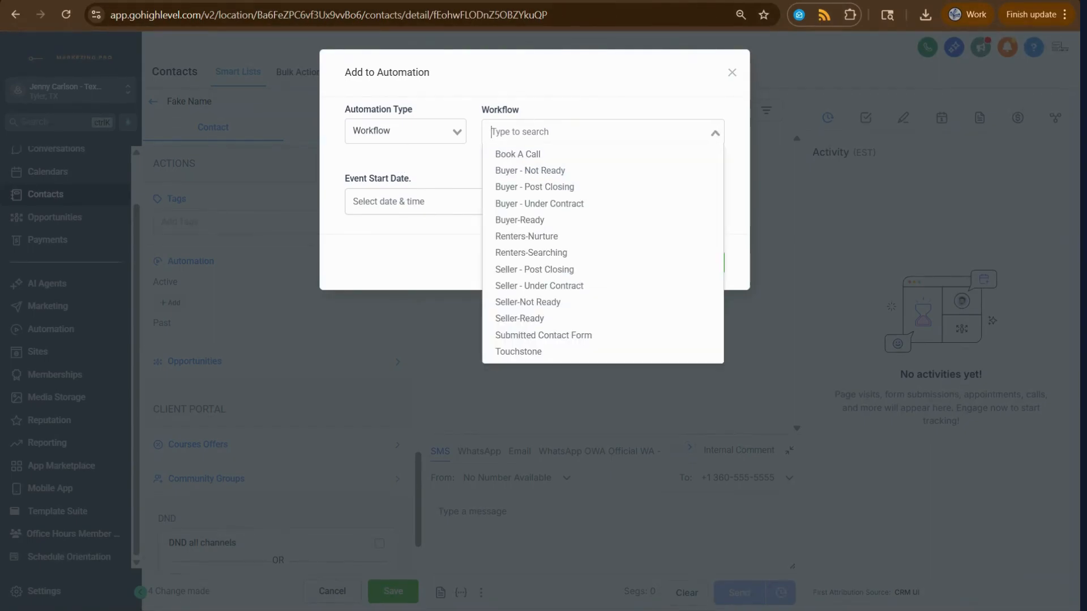
pyautogui.click(547, 171)
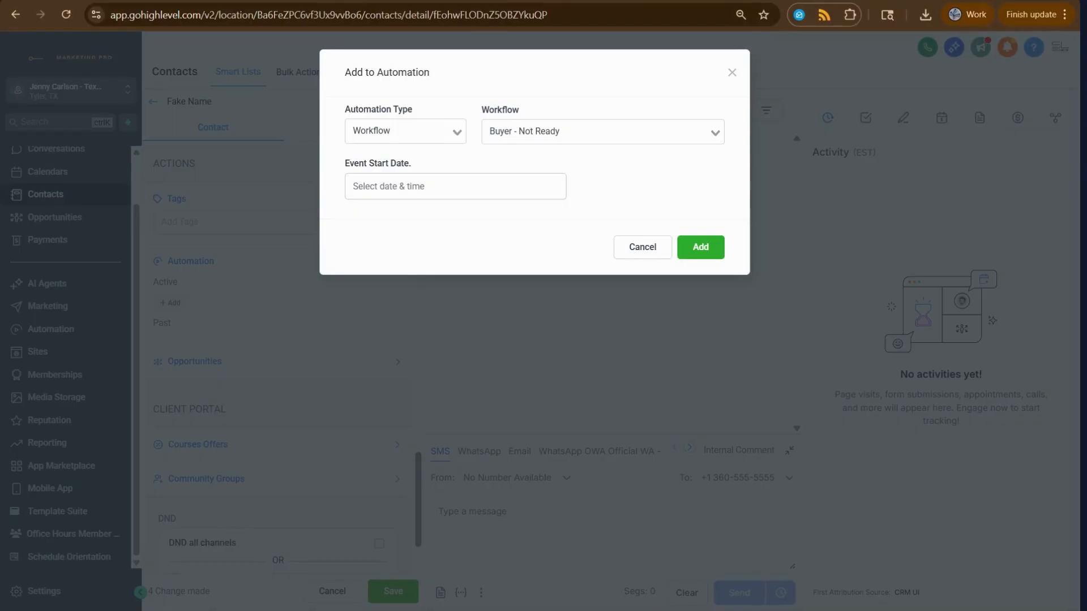
pyautogui.click(404, 197)
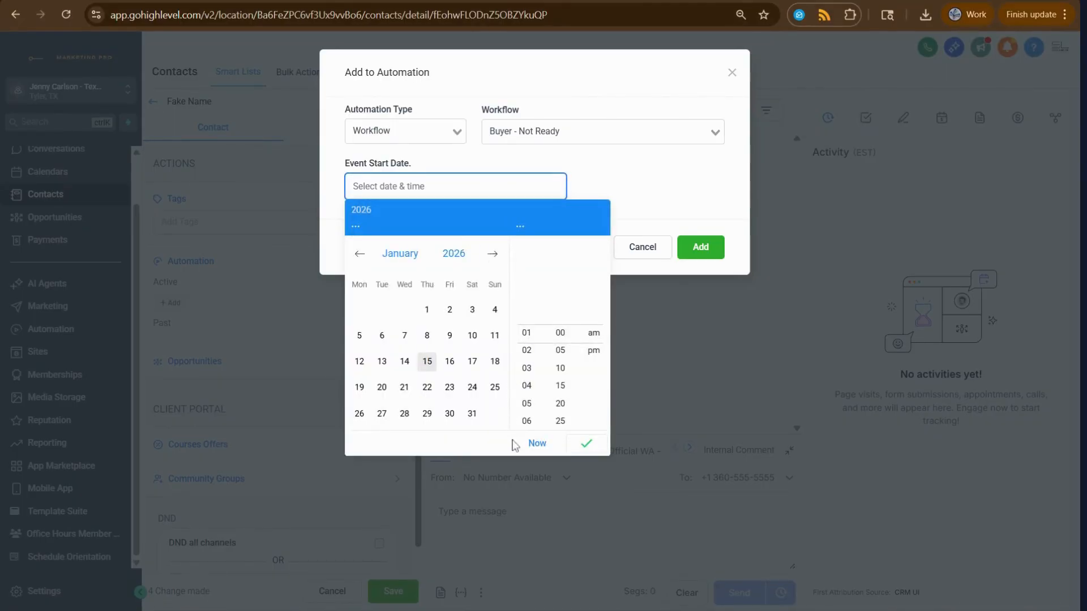
pyautogui.click(425, 360)
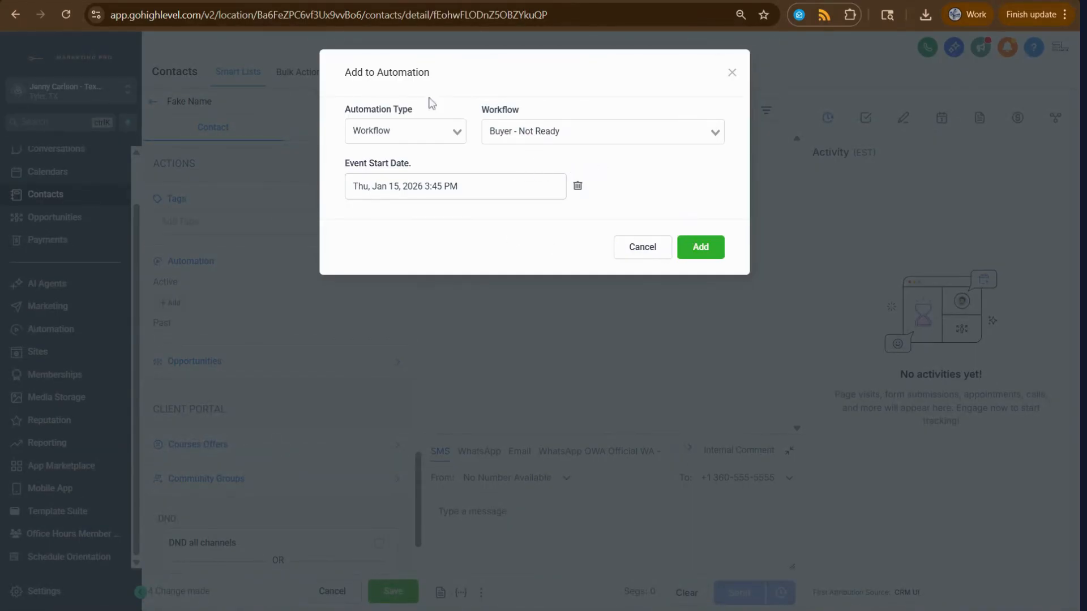
pyautogui.click(696, 248)
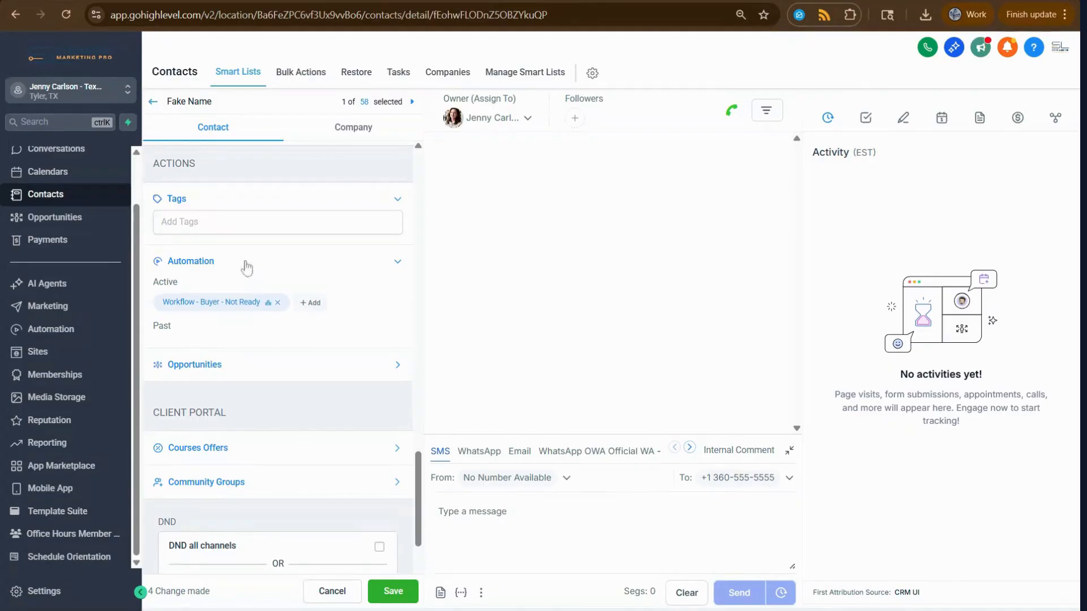
# Remove the contact from the Buyer - Not Ready workflow and add it to Buyer-Ready, starting Thu, Jan 15, 2026 3:45 PM
pyautogui.click(278, 303)
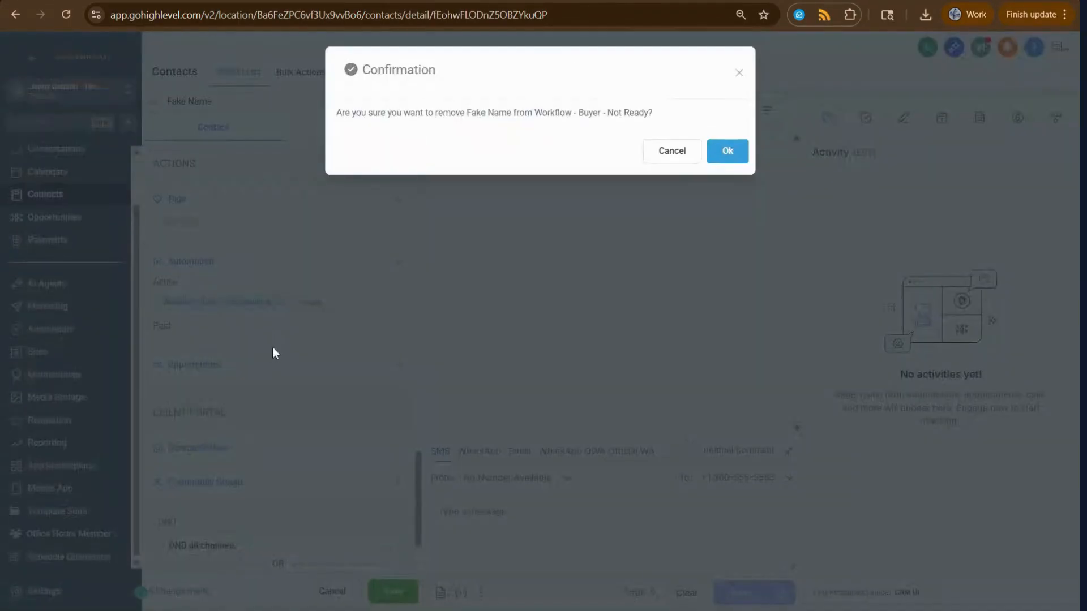
pyautogui.click(728, 151)
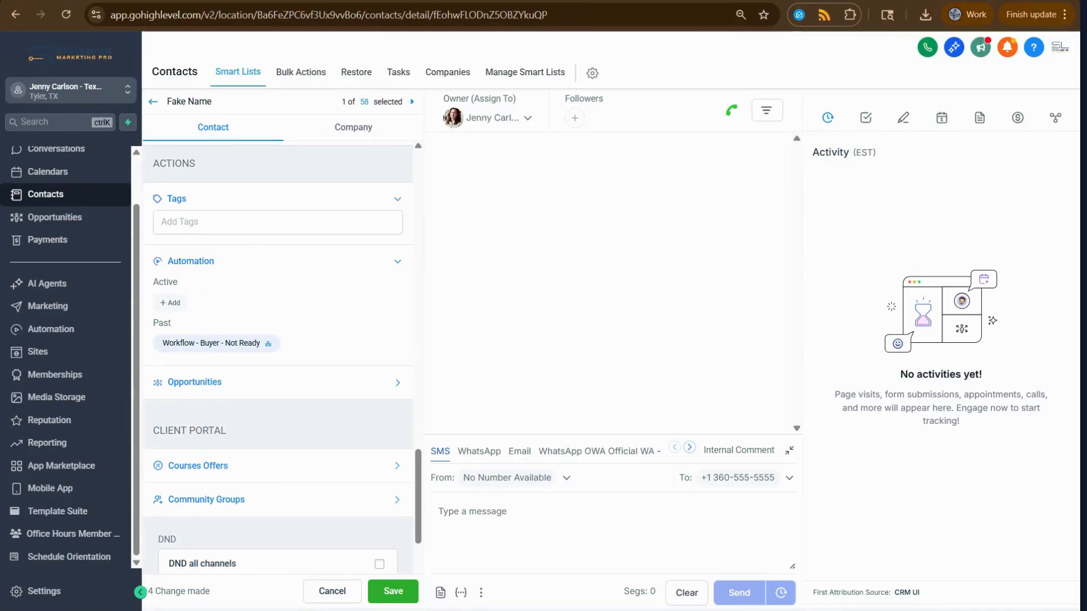
pyautogui.click(171, 303)
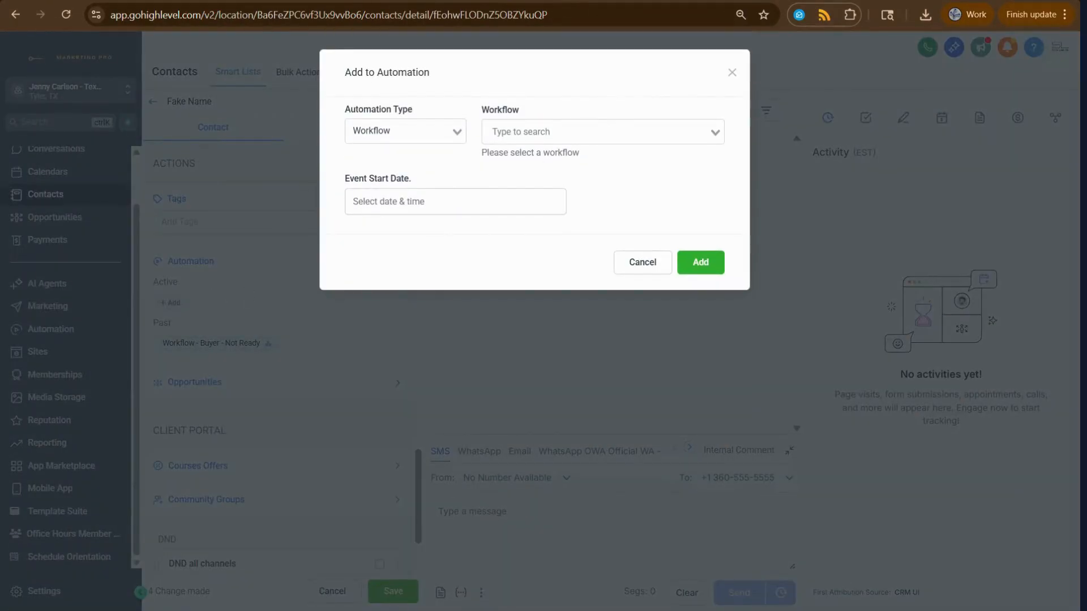
pyautogui.click(602, 132)
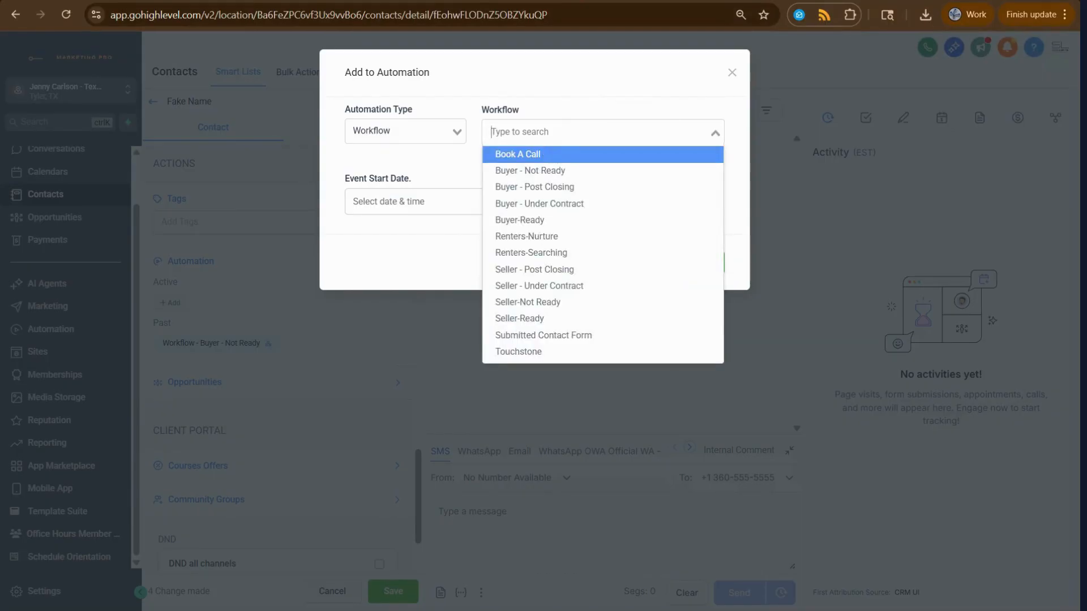
pyautogui.click(535, 222)
pyautogui.click(442, 196)
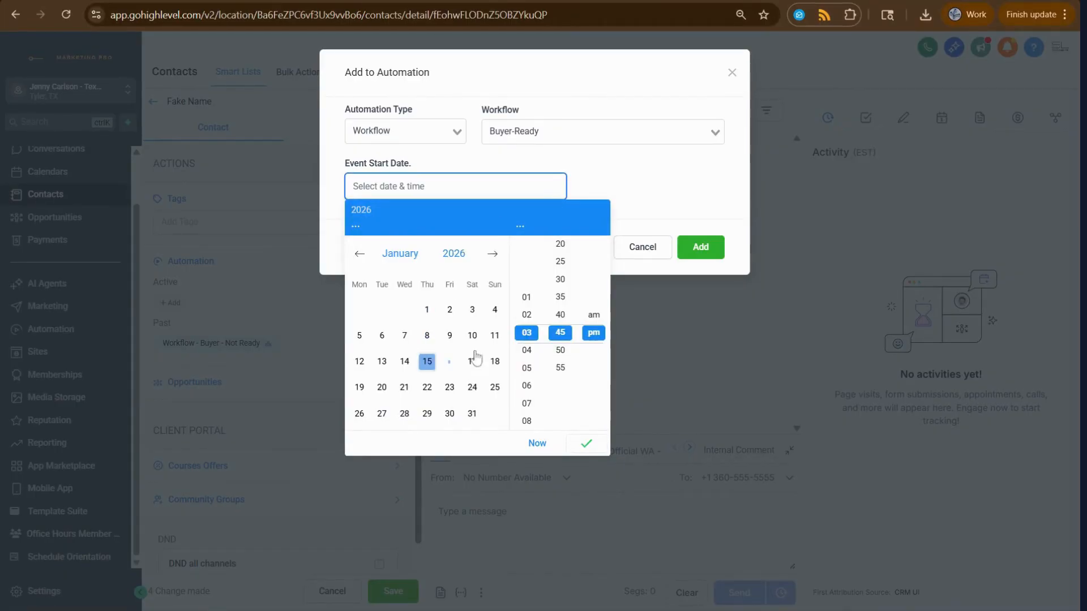
pyautogui.click(537, 443)
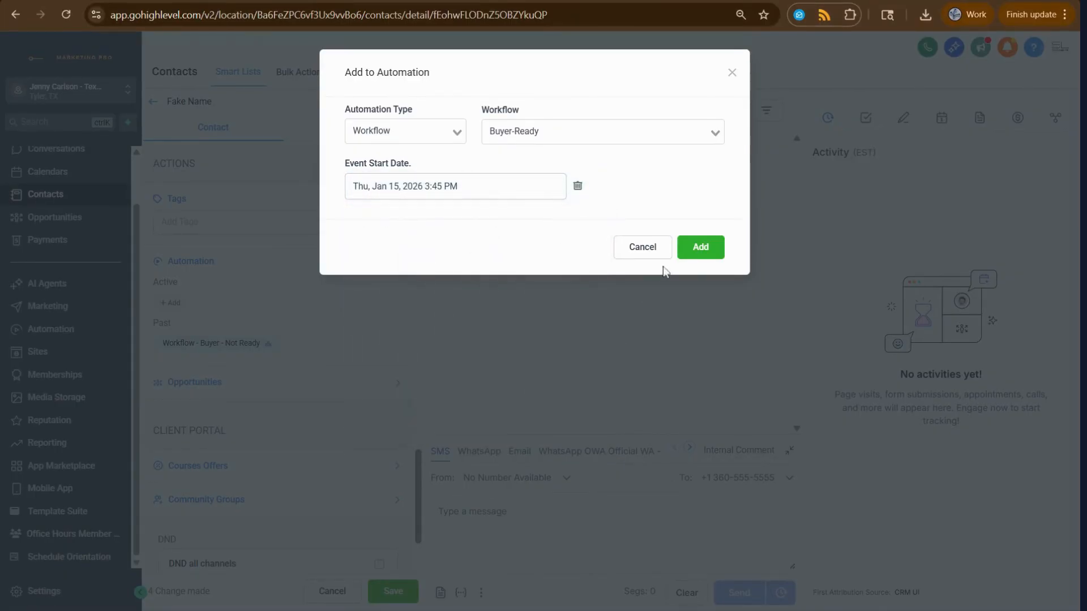
pyautogui.click(698, 248)
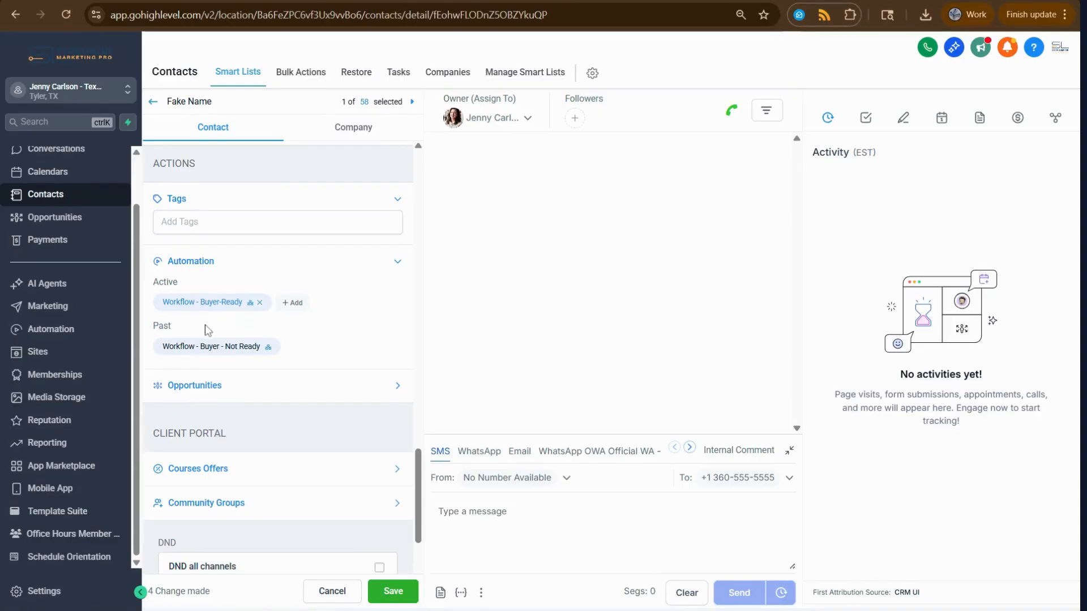
# Remove the contact from the active Buyer-Ready workflow and confirm the removal
pyautogui.click(259, 302)
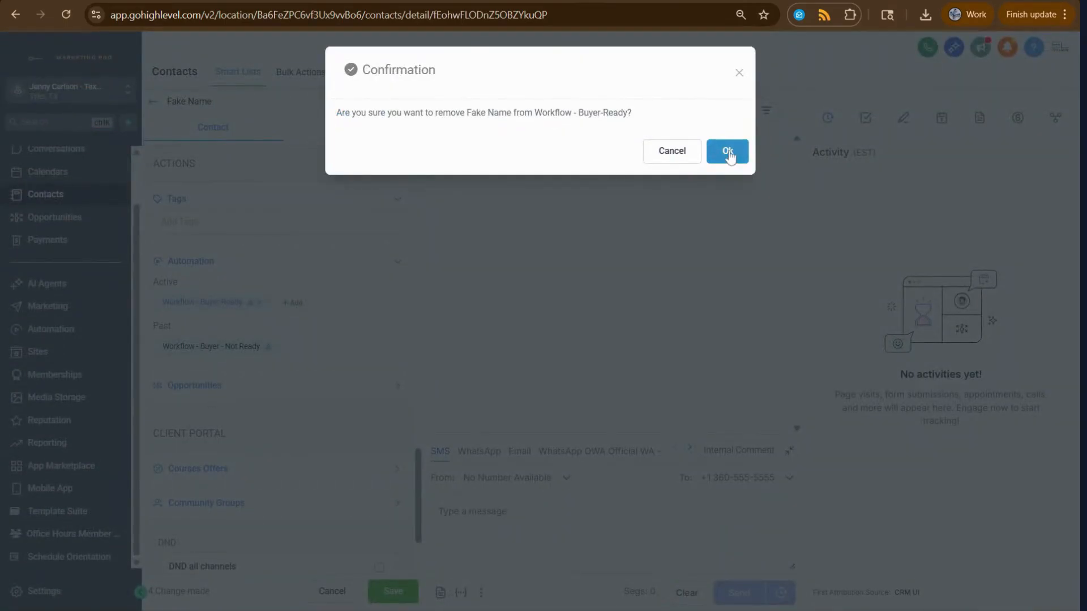
pyautogui.click(726, 150)
pyautogui.scroll(1, 284, 300)
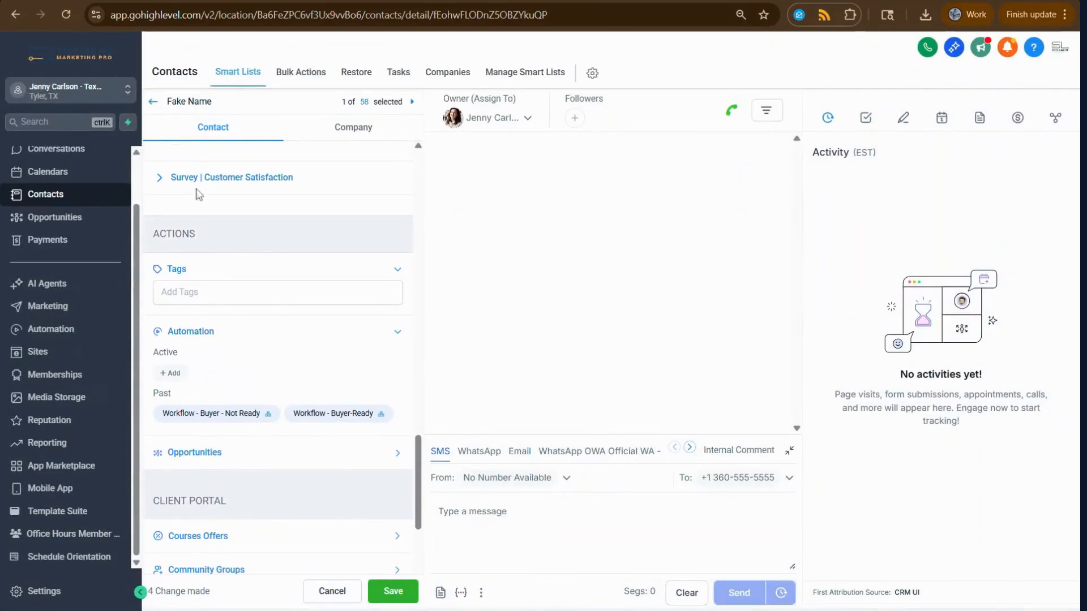
pyautogui.scroll(3, 308, 343)
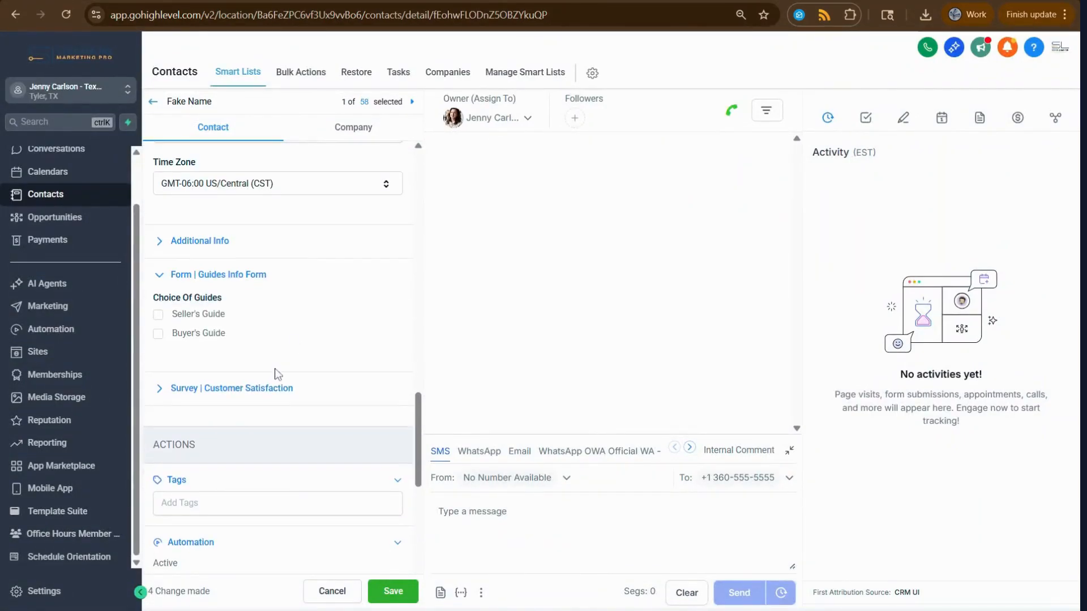
pyautogui.scroll(-4, 309, 362)
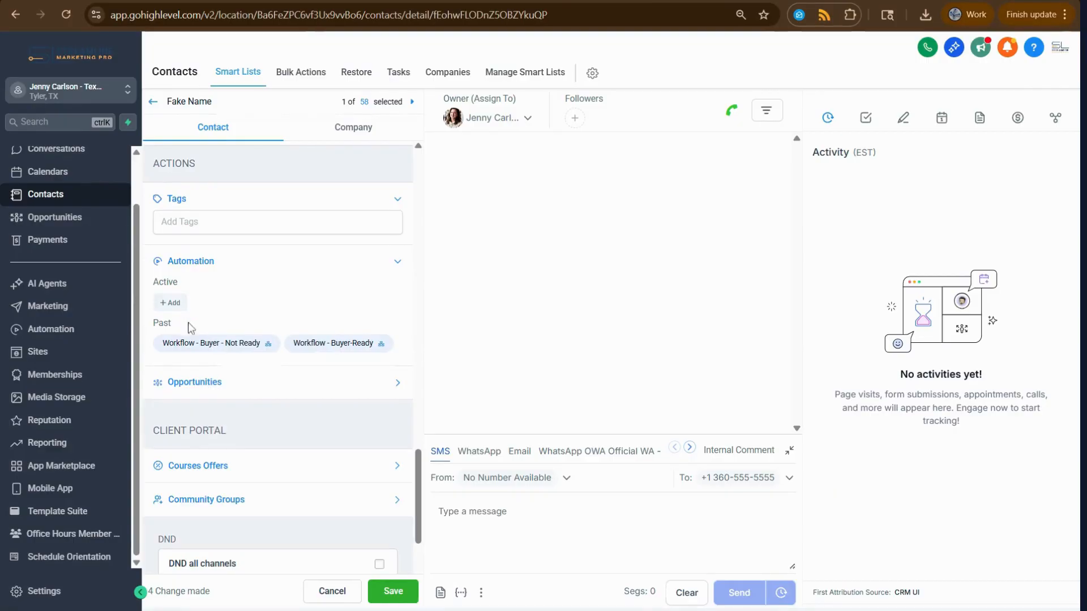
# Expand the Opportunities section to view its primary and additional entries, and collapse it again
pyautogui.scroll(-1, 298, 318)
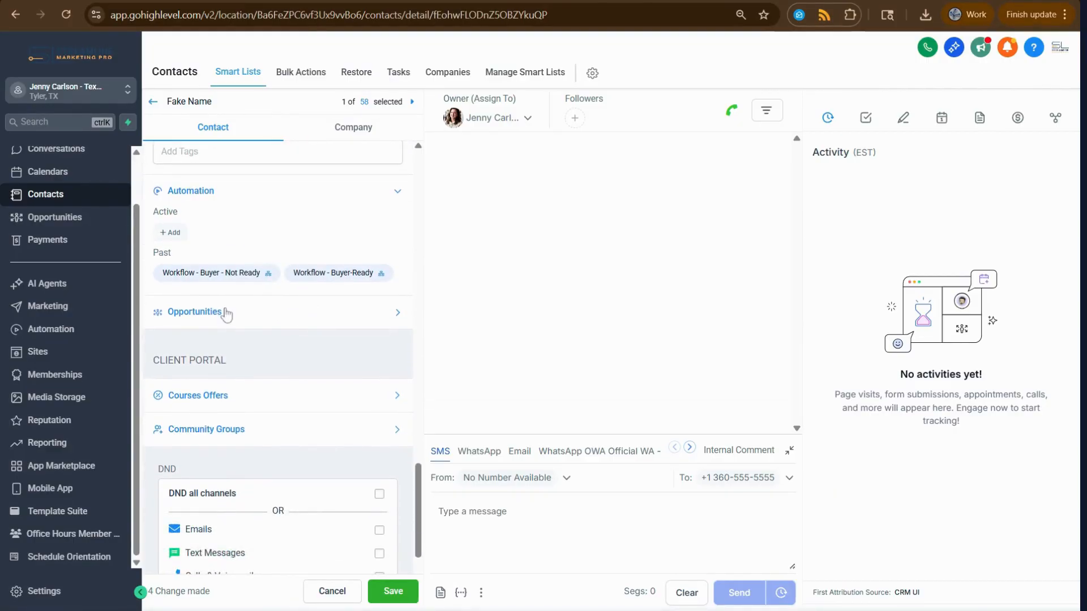
pyautogui.click(291, 311)
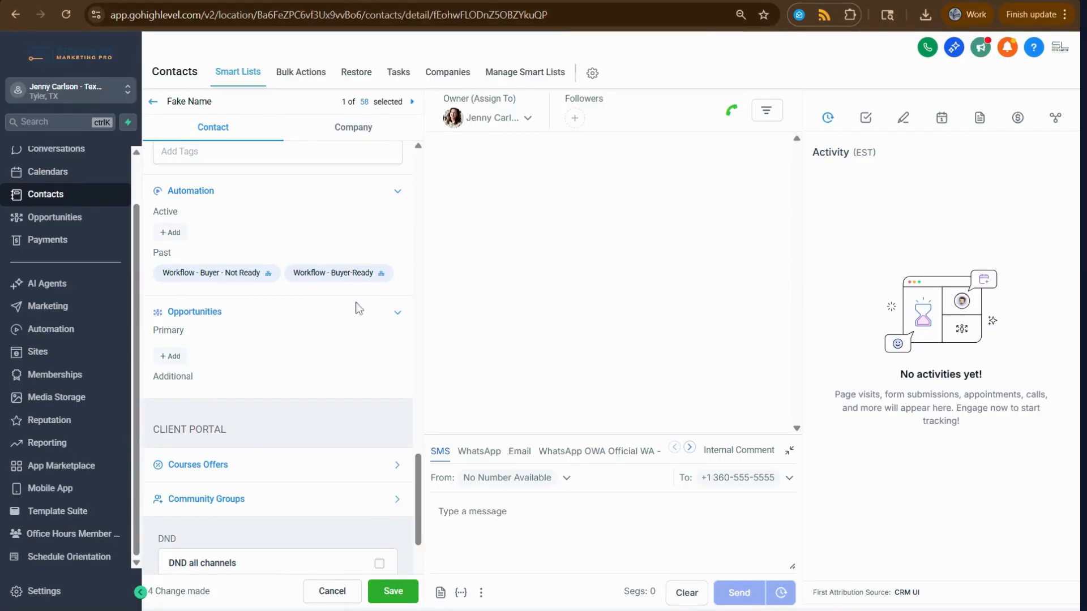
pyautogui.click(229, 317)
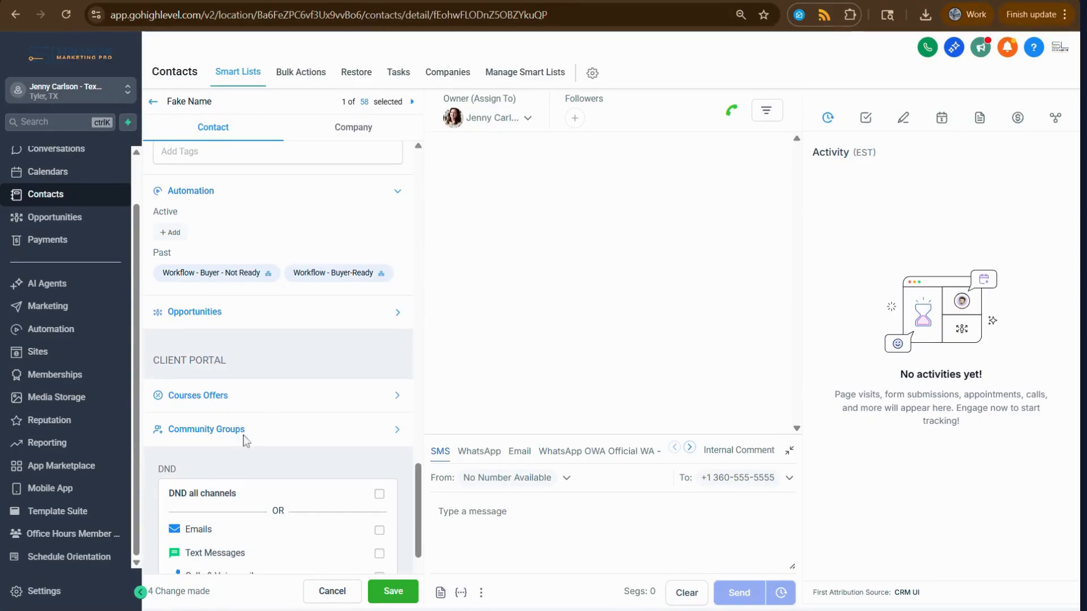
# Turn on DND for Text Messages on the contact and turn it off again
pyautogui.scroll(-3, 249, 443)
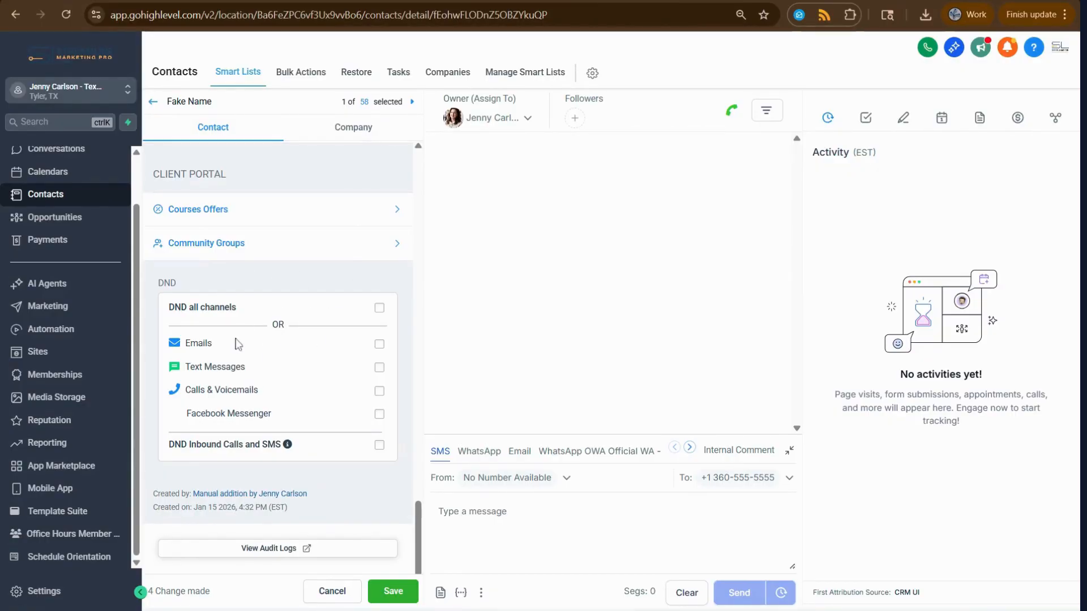
pyautogui.click(380, 367)
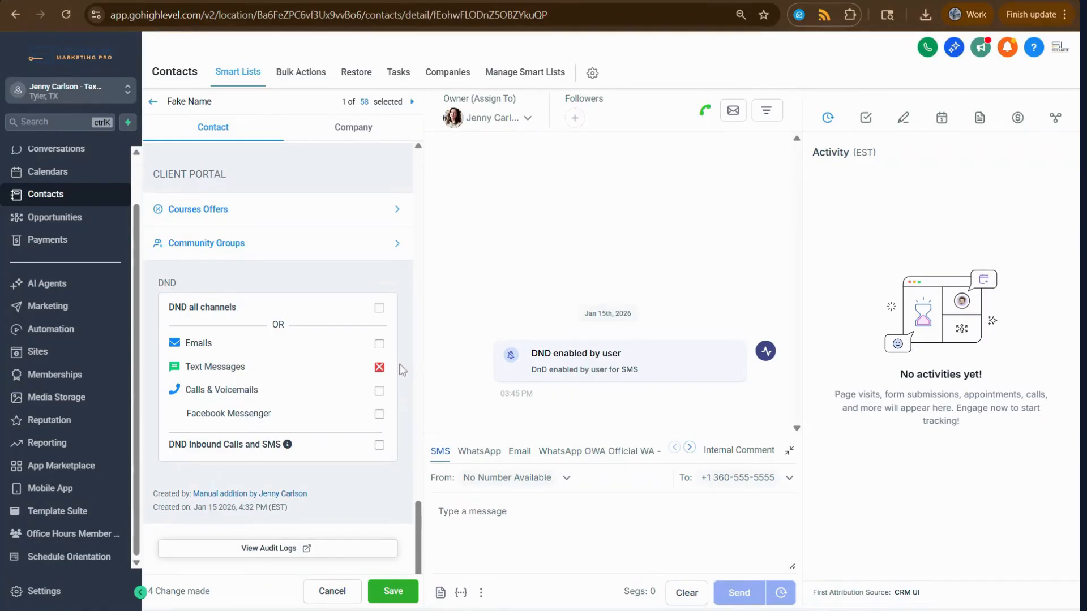
pyautogui.scroll(6, 401, 315)
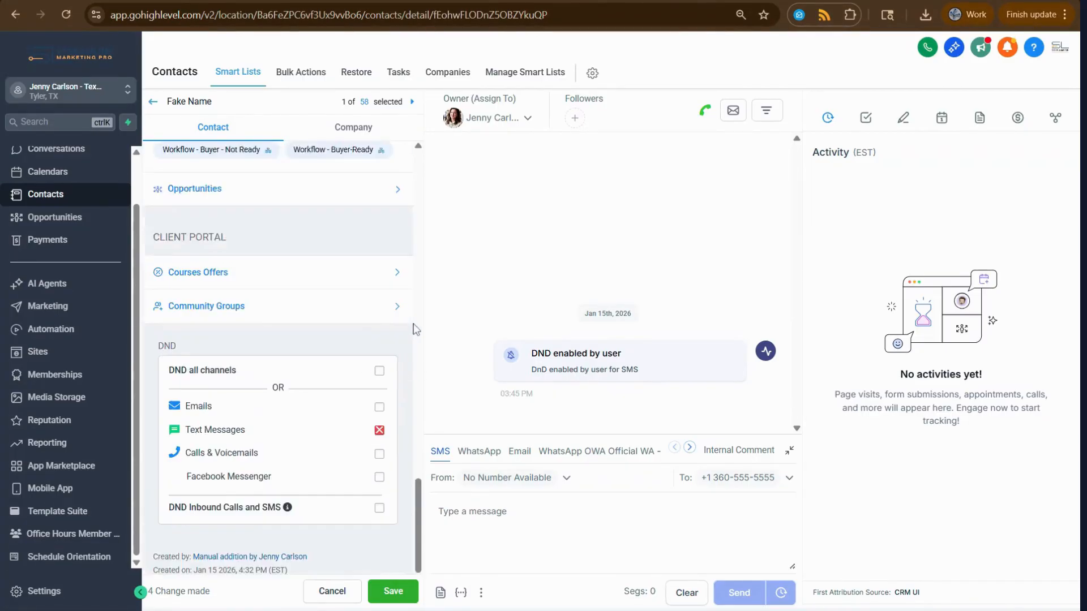
pyautogui.scroll(-6, 416, 328)
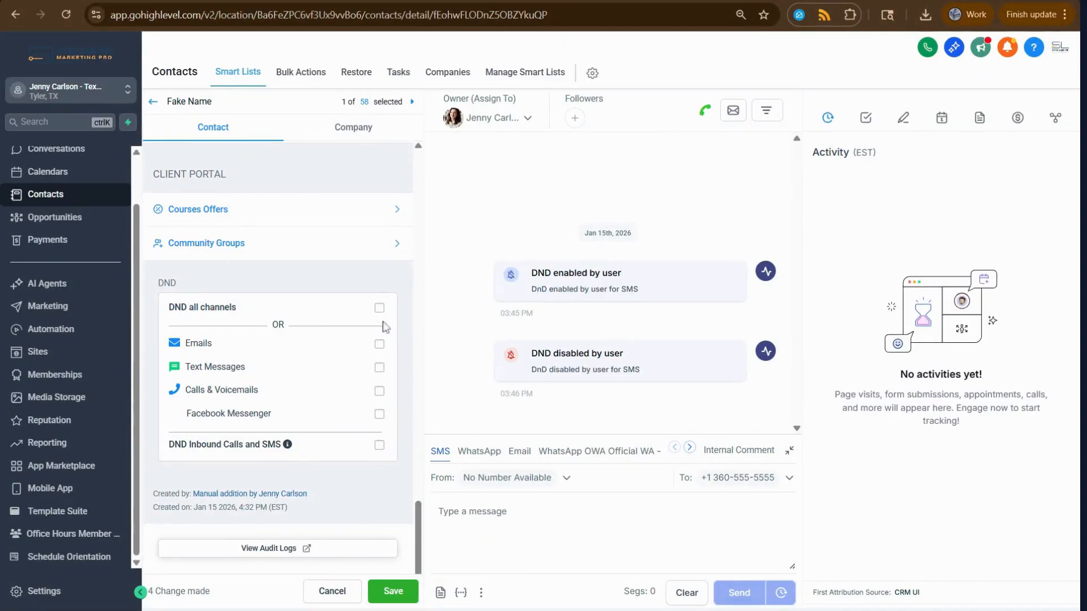
# Enable DND Inbound Calls and SMS for the contact and save the record
pyautogui.click(378, 446)
pyautogui.click(393, 591)
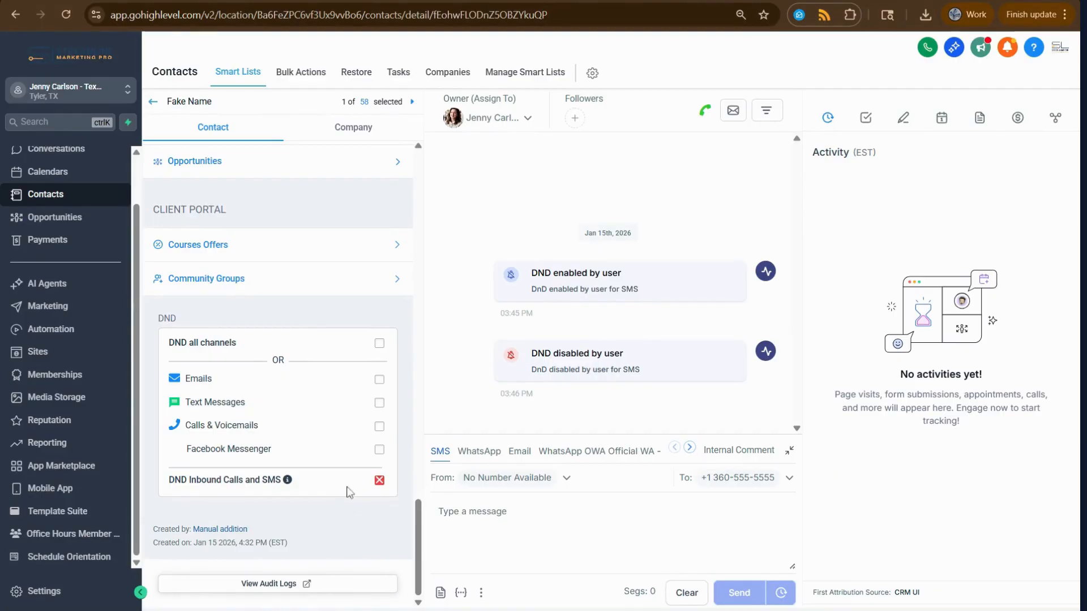
pyautogui.scroll(10, 340, 476)
pyautogui.scroll(-10, 351, 498)
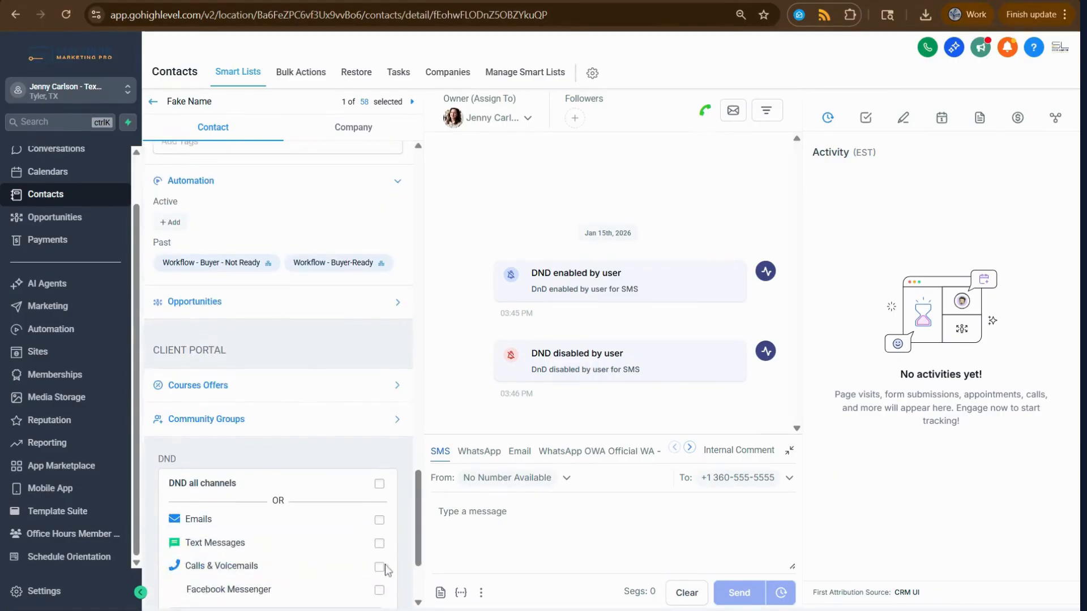
# Review the contact record from the name and email fields down to the DND settings and creation details
pyautogui.scroll(15, 317, 478)
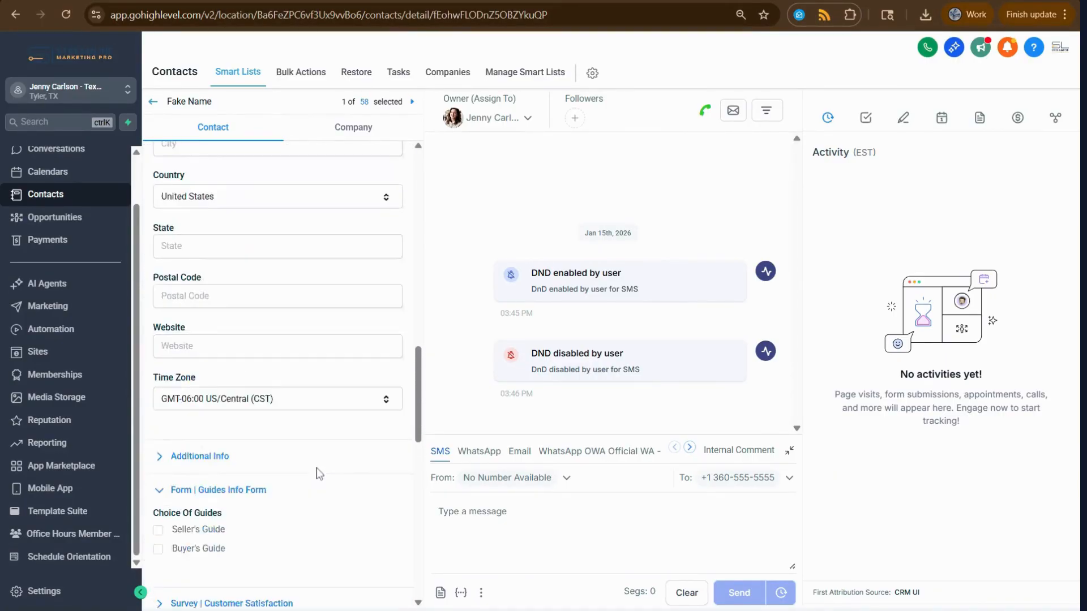
pyautogui.scroll(10, 369, 383)
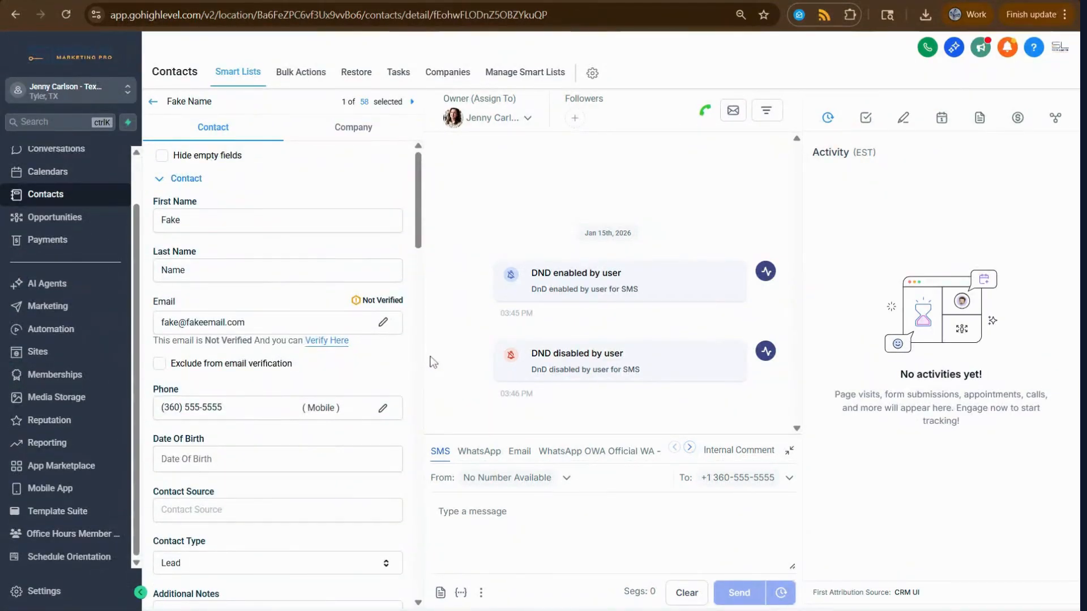
pyautogui.scroll(-20, 358, 542)
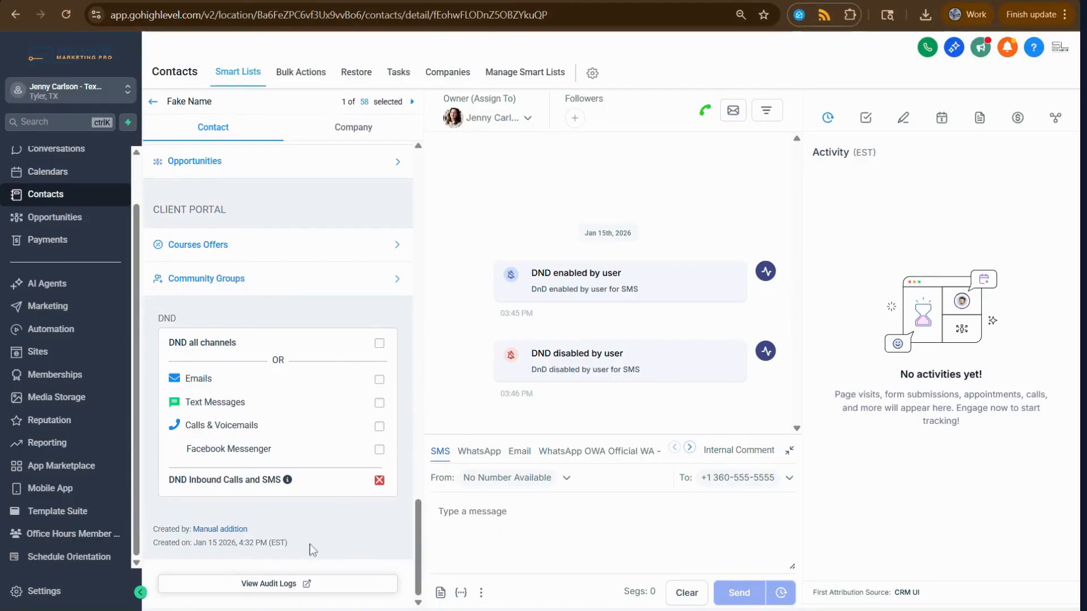
pyautogui.scroll(12, 290, 362)
pyautogui.scroll(8, 288, 361)
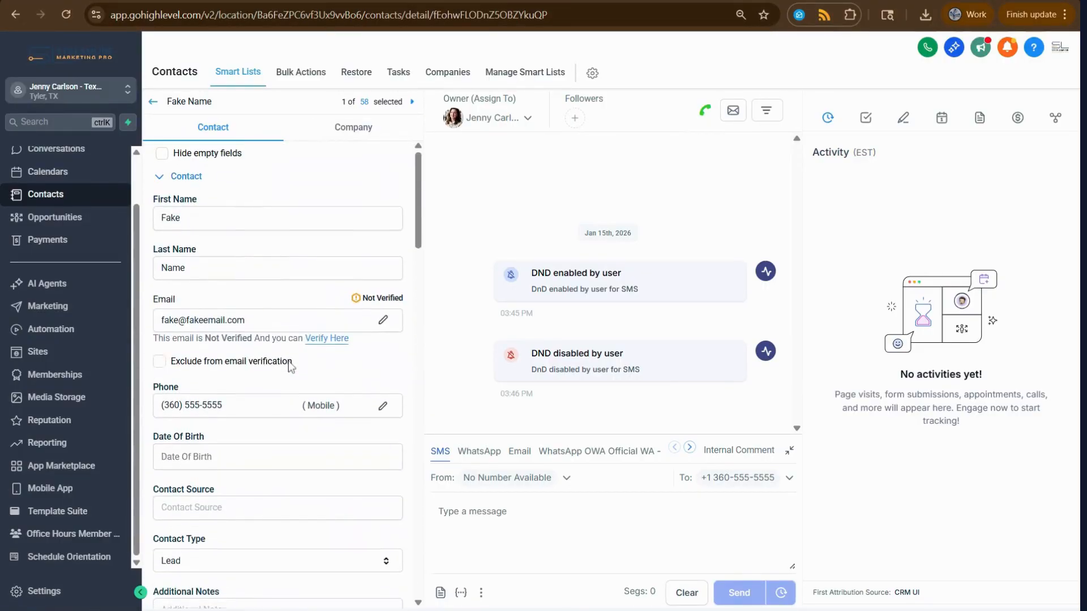
pyautogui.scroll(-3, 289, 368)
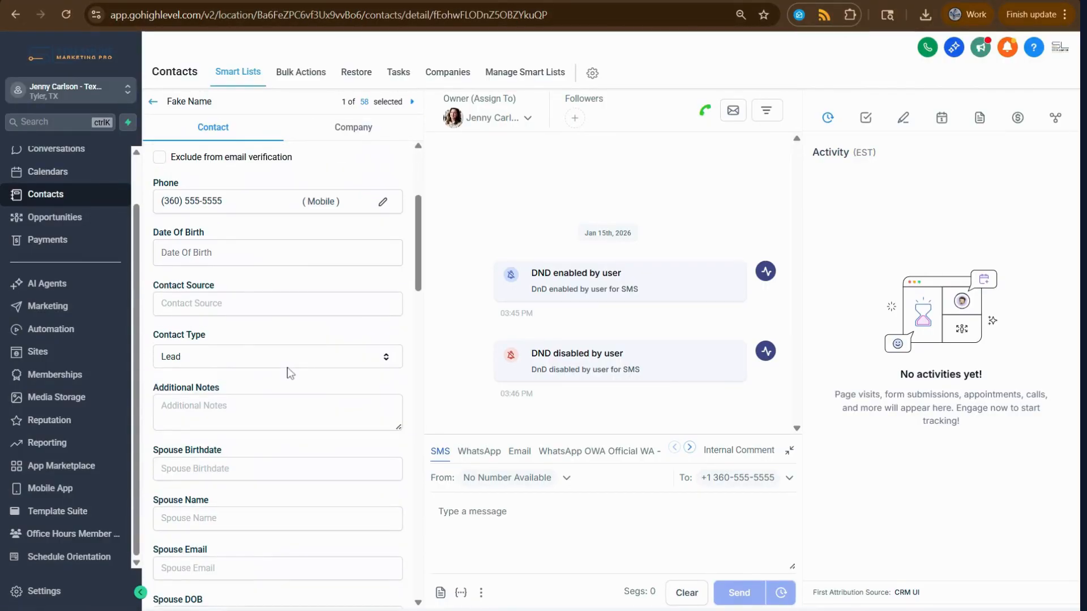
pyautogui.scroll(-1, 290, 372)
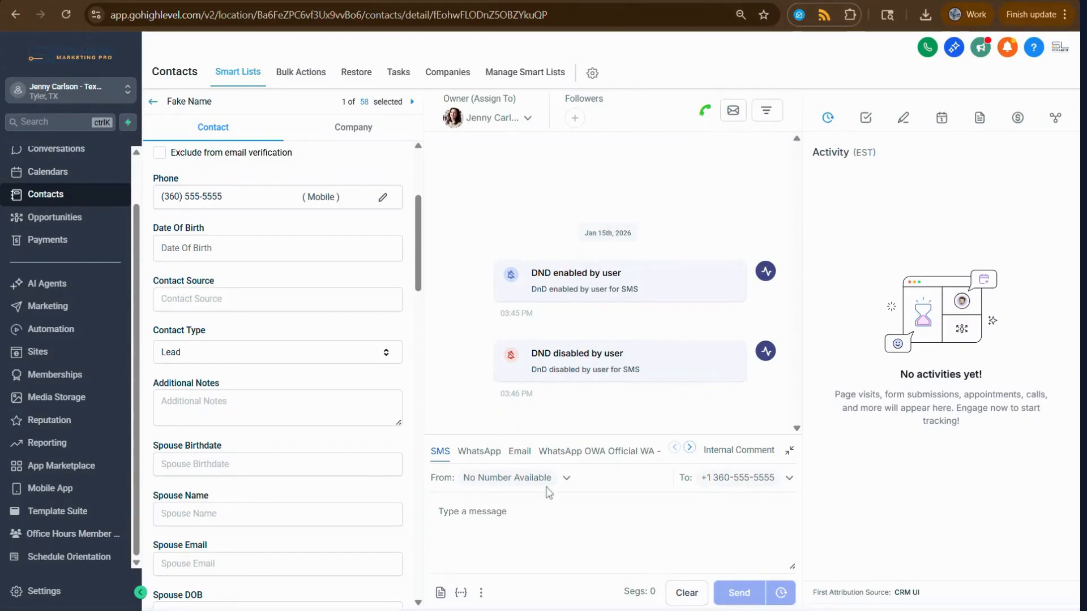
# Start an email to the contact, look over the signature and disclosure text, and enter the subject "turtyurtyu"
pyautogui.click(520, 451)
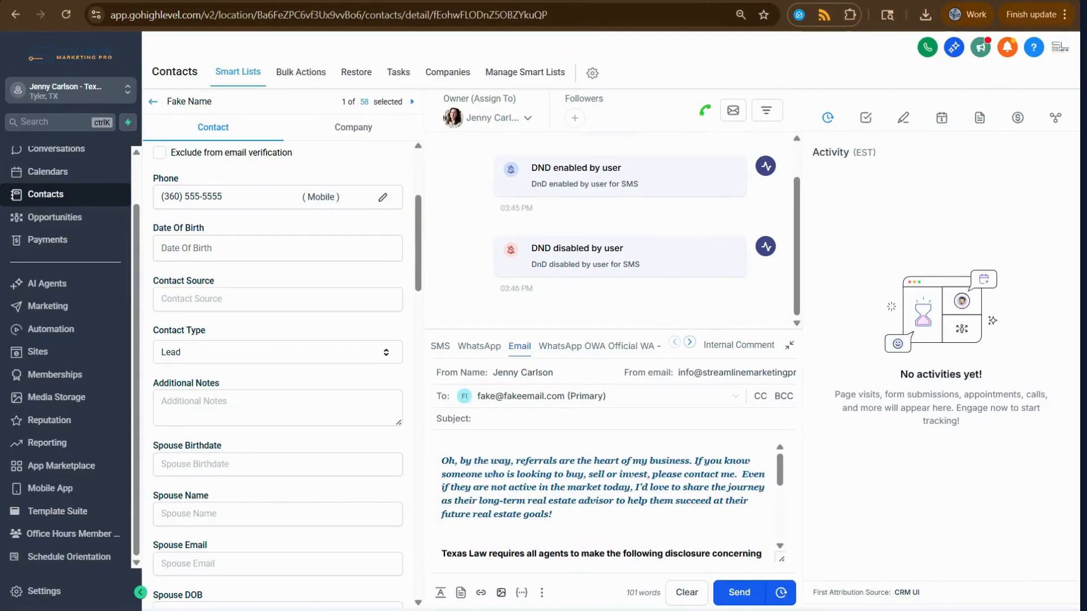
pyautogui.scroll(-3, 603, 498)
pyautogui.scroll(-1, 505, 496)
pyautogui.scroll(5, 603, 492)
pyautogui.write('turtyurtyu')
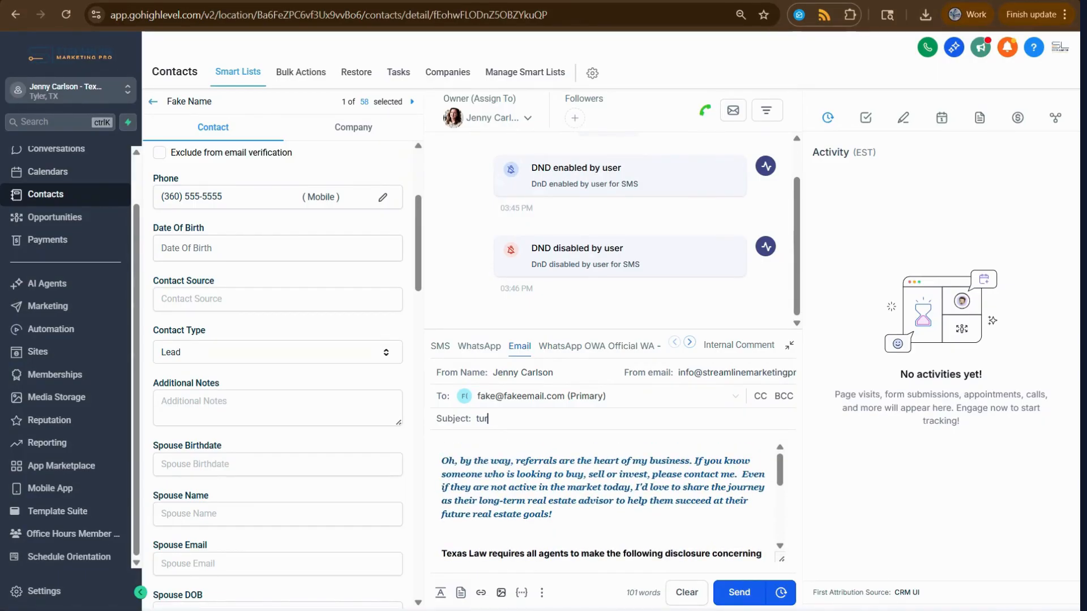
# Enter the sample text "wgsdfgsdfgsdfgs" above the email signature with a line break after it, and delete the sample text again
pyautogui.click(443, 447)
pyautogui.write('wgsdfgsdfgsdfgs')
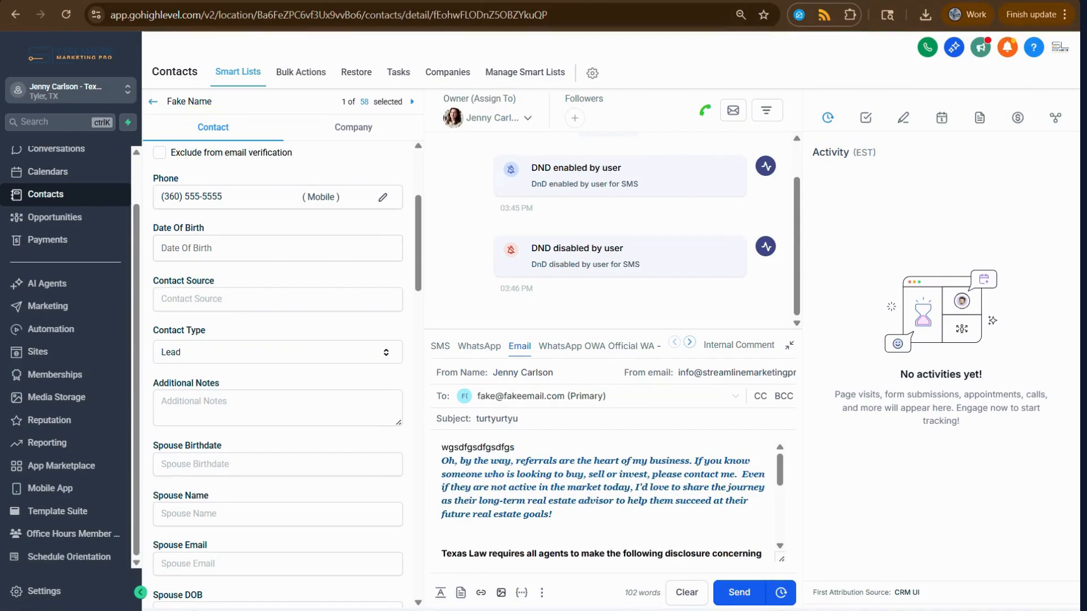
pyautogui.press('Return')
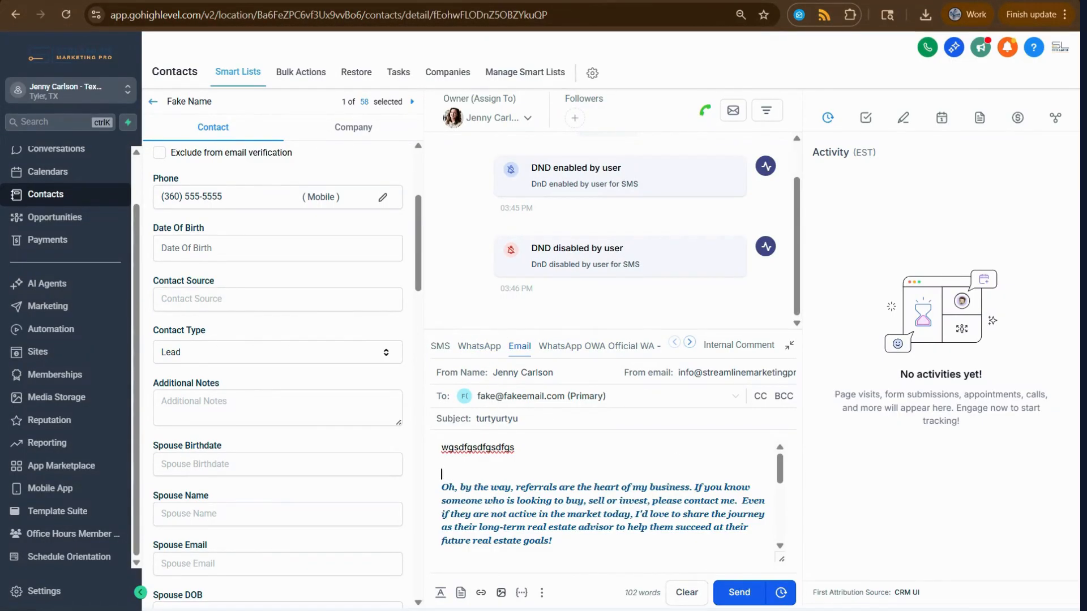
pyautogui.moveTo(514, 447); pyautogui.dragTo(424, 446)
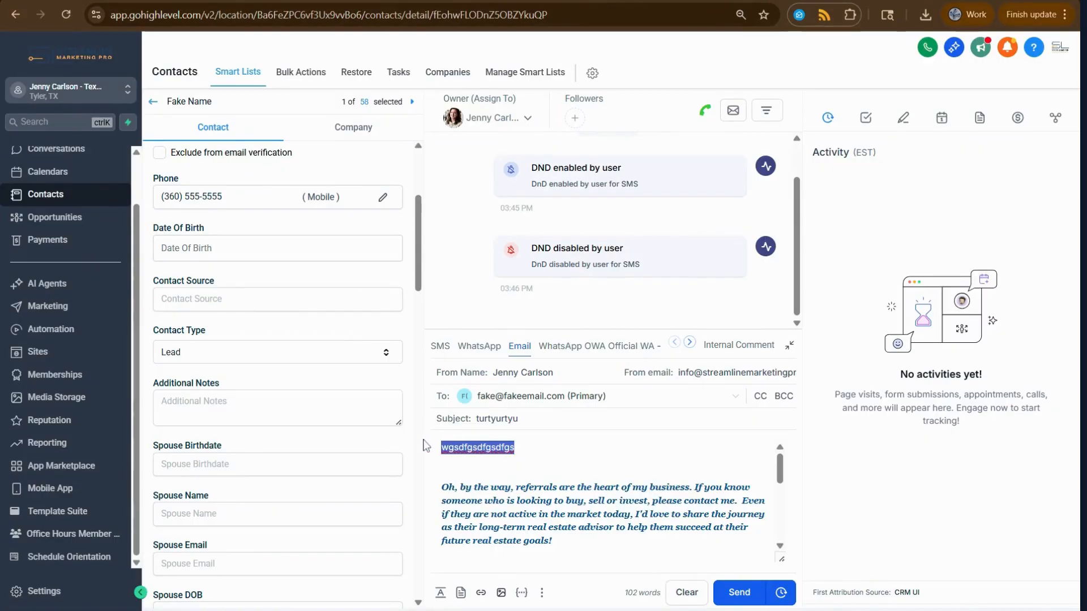
pyautogui.press('BackSpace')
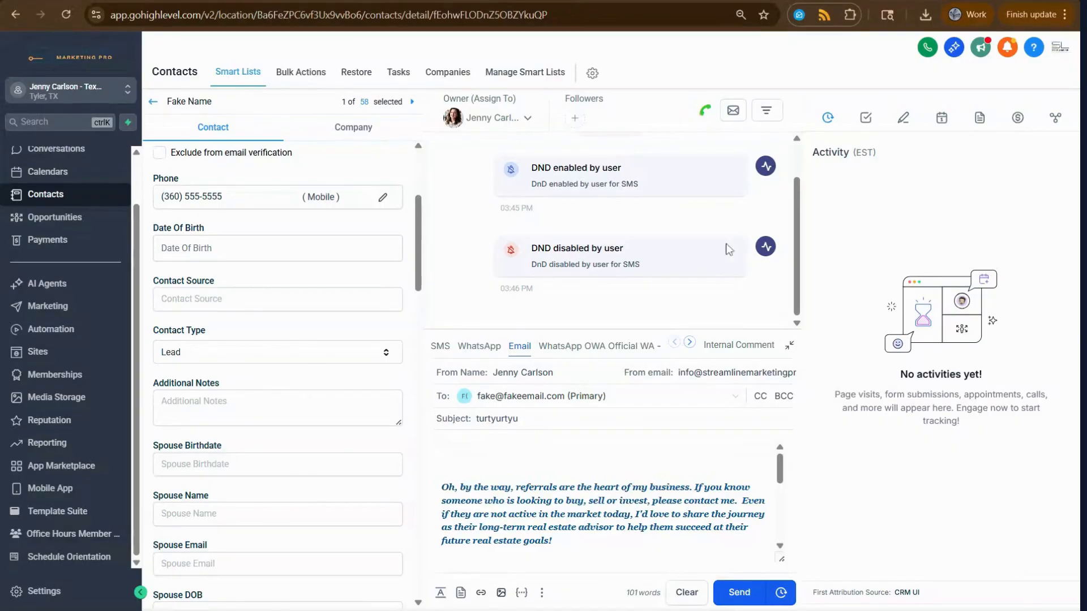
# View the contact's tasks, open a blank new task form to inspect its fields, and cancel it
pyautogui.scroll(-2, 278, 368)
pyautogui.scroll(-15, 263, 306)
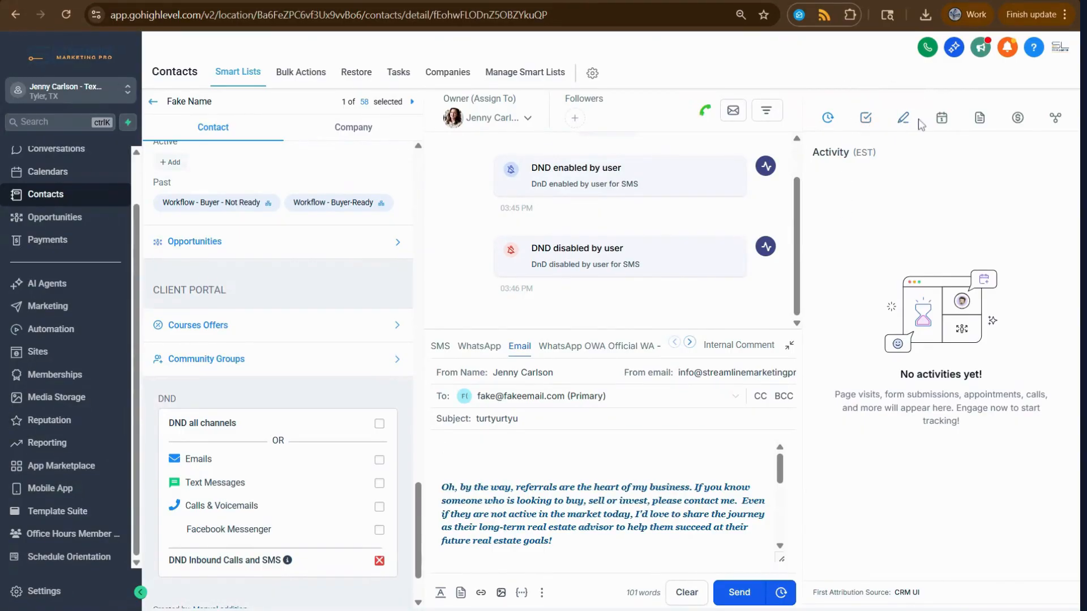
pyautogui.click(865, 117)
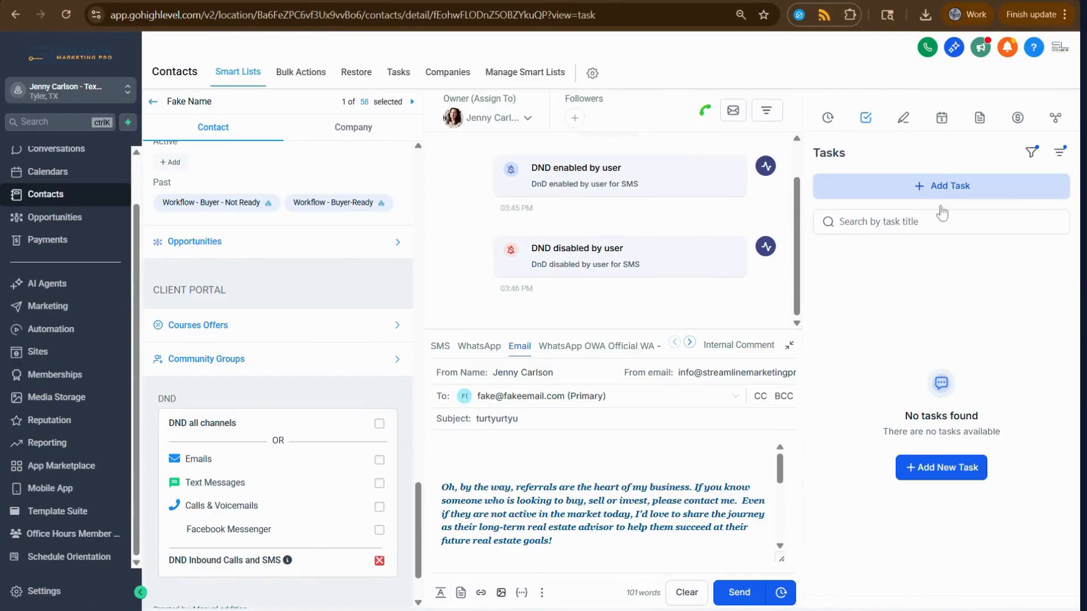
pyautogui.click(949, 193)
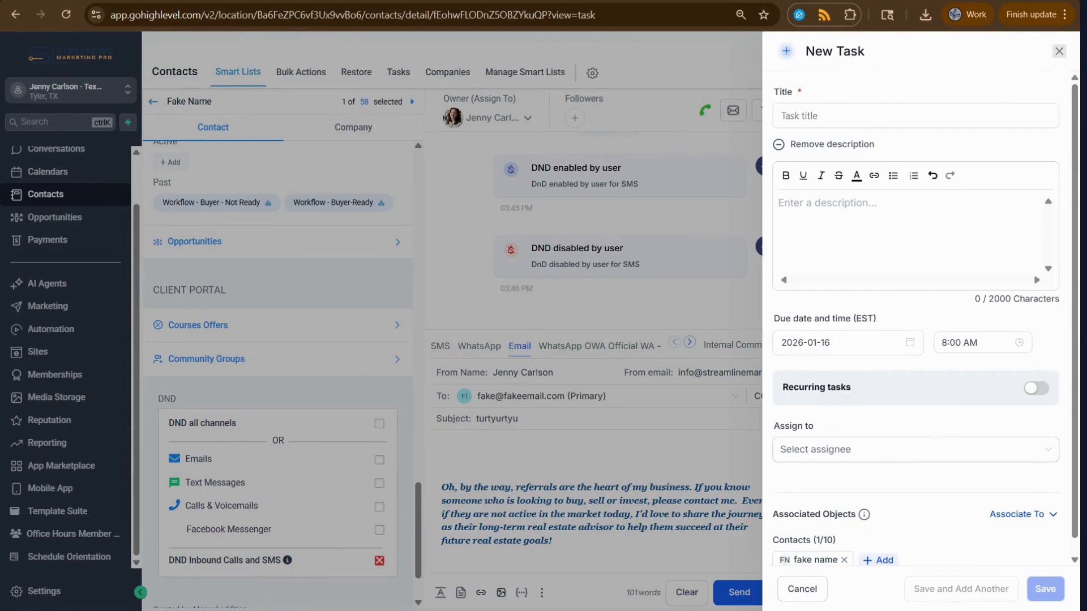
pyautogui.click(803, 589)
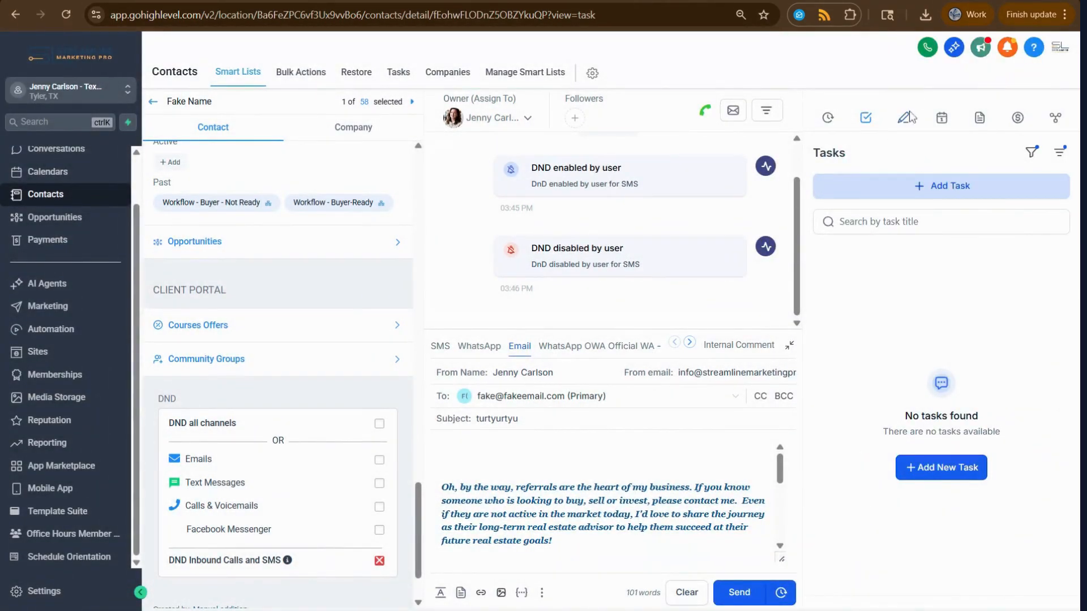
# View the contact's notes, open a blank note to inspect its fields, and cancel it
pyautogui.click(903, 117)
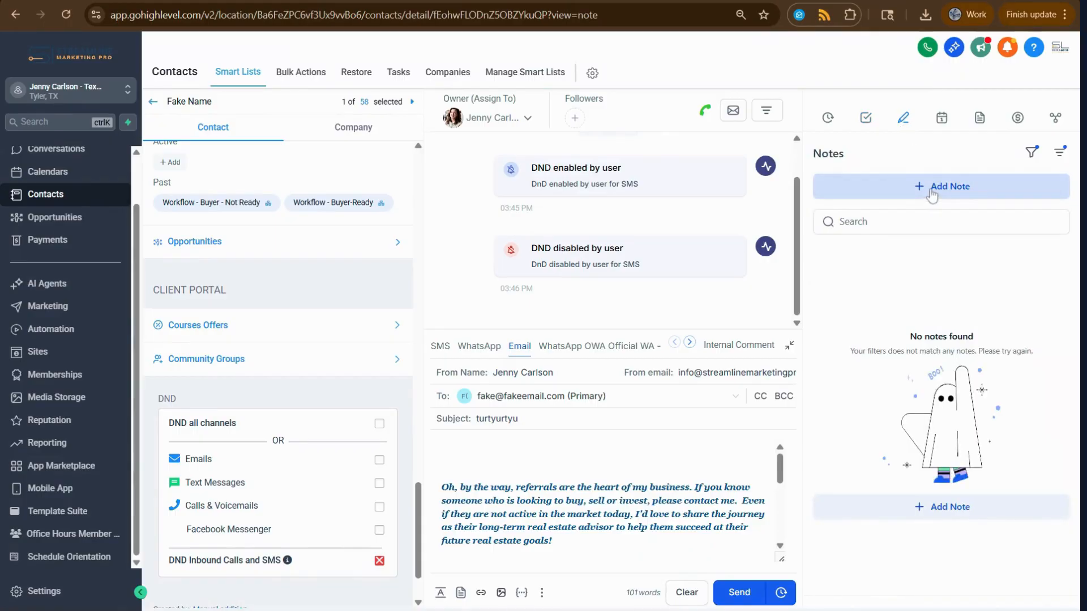
pyautogui.click(934, 192)
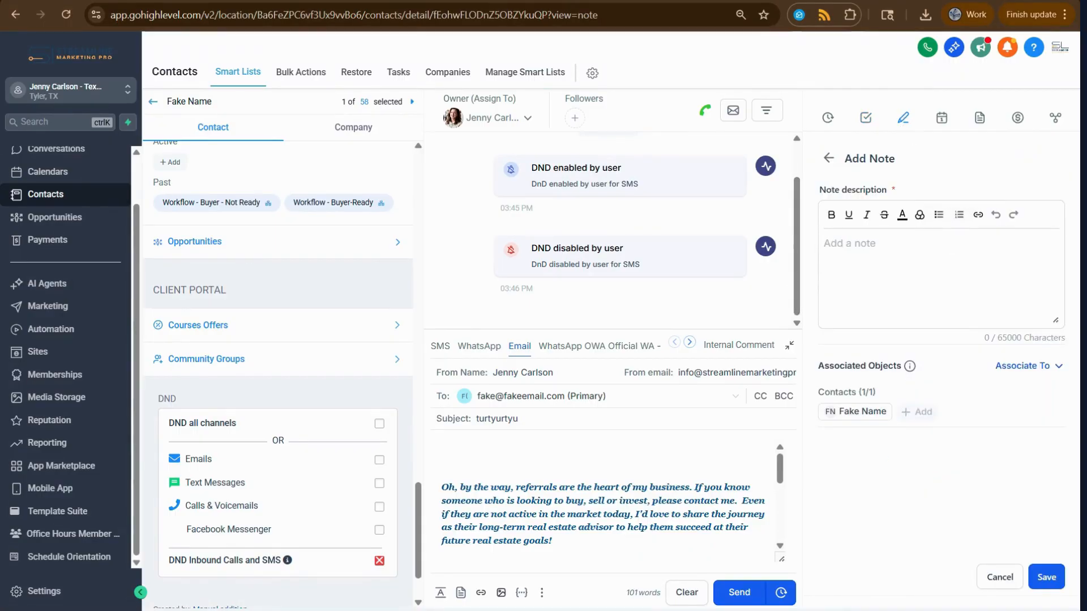
pyautogui.click(1000, 577)
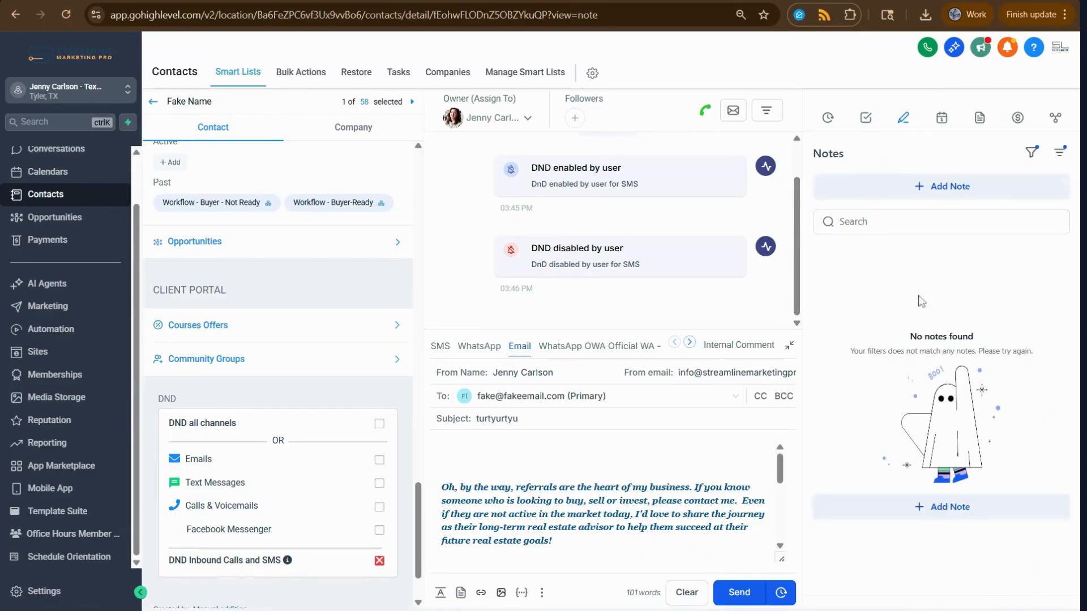
# View the contact's appointments and documents, and open the dialog for adding internal documents and cancel it
pyautogui.click(941, 117)
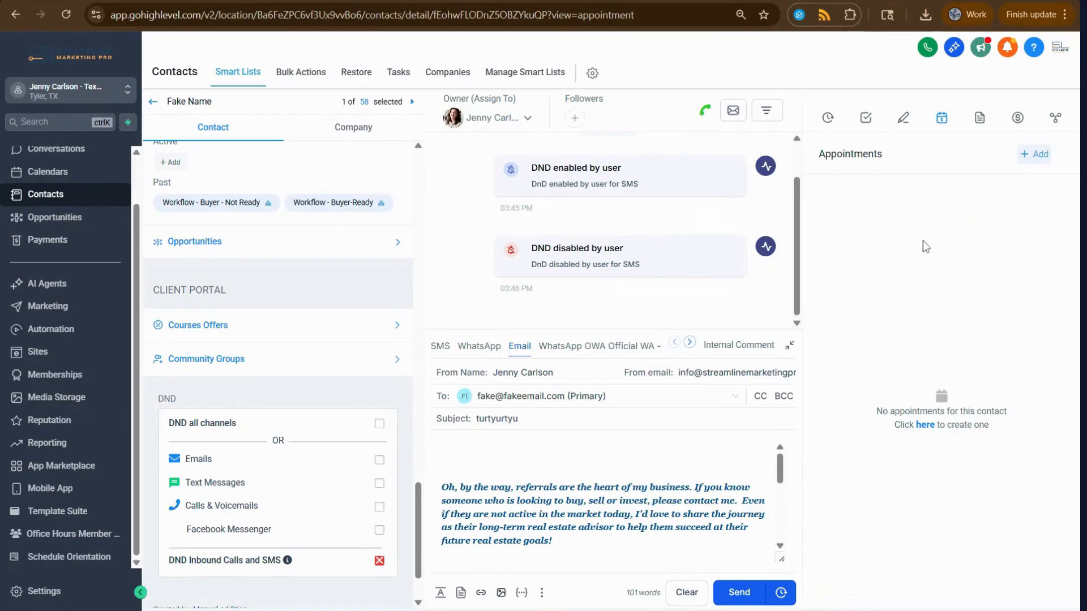
pyautogui.click(980, 120)
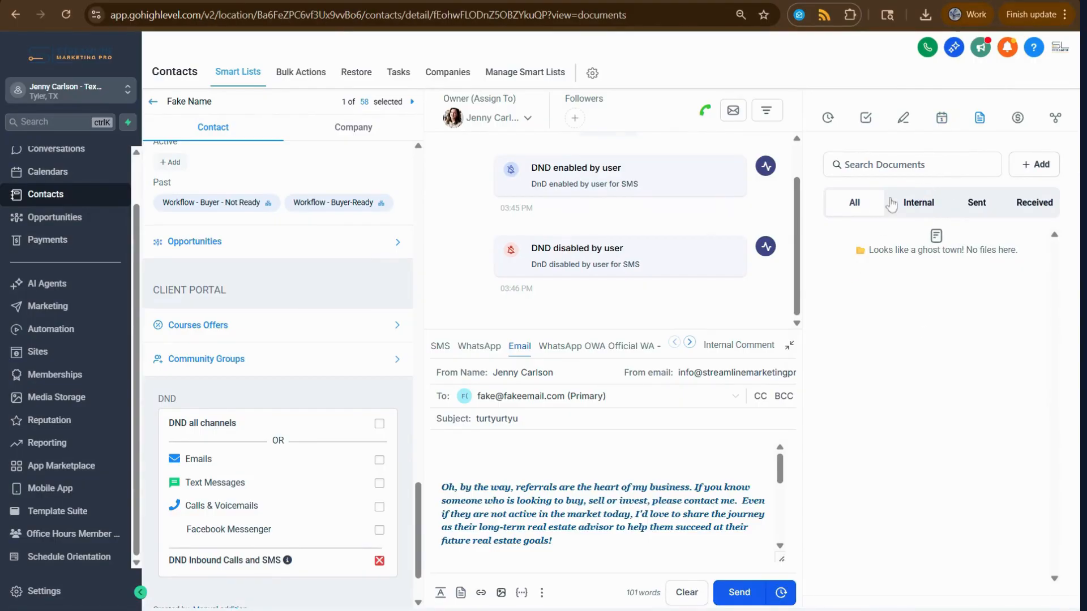
pyautogui.click(1047, 170)
pyautogui.click(1041, 136)
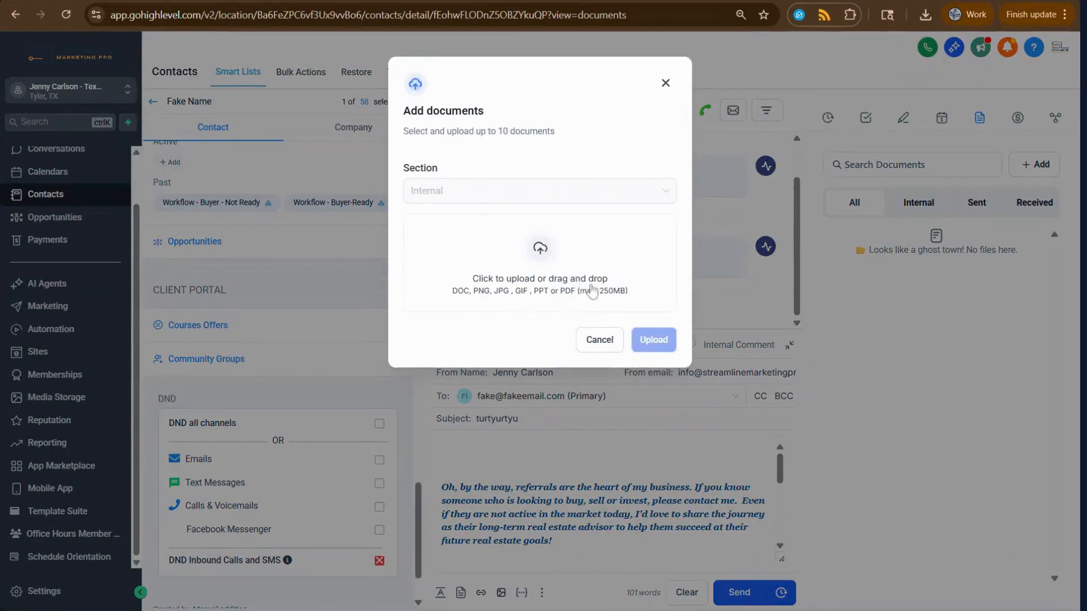
pyautogui.click(598, 342)
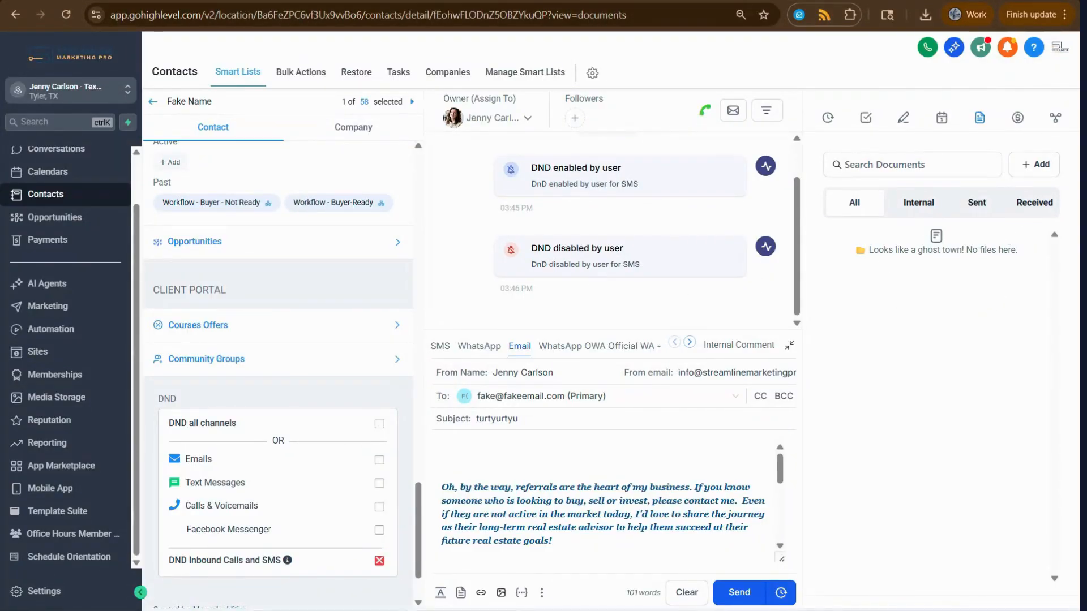
# Look over the contact's address, DND and name fields once more and leave the record for the contacts list
pyautogui.scroll(10, 170, 501)
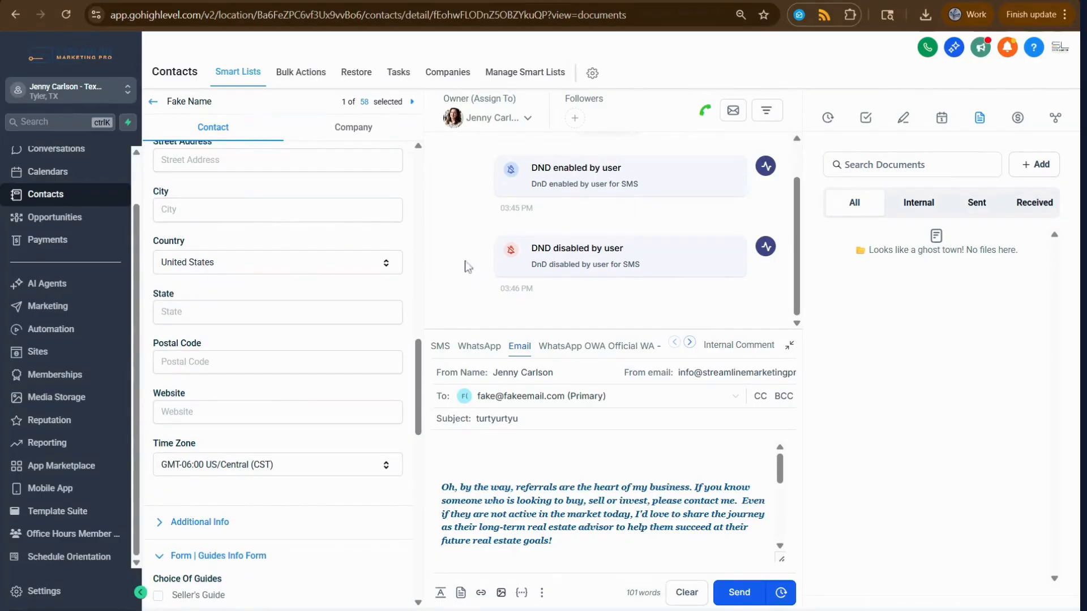
pyautogui.scroll(1, 456, 292)
pyautogui.scroll(3, 406, 283)
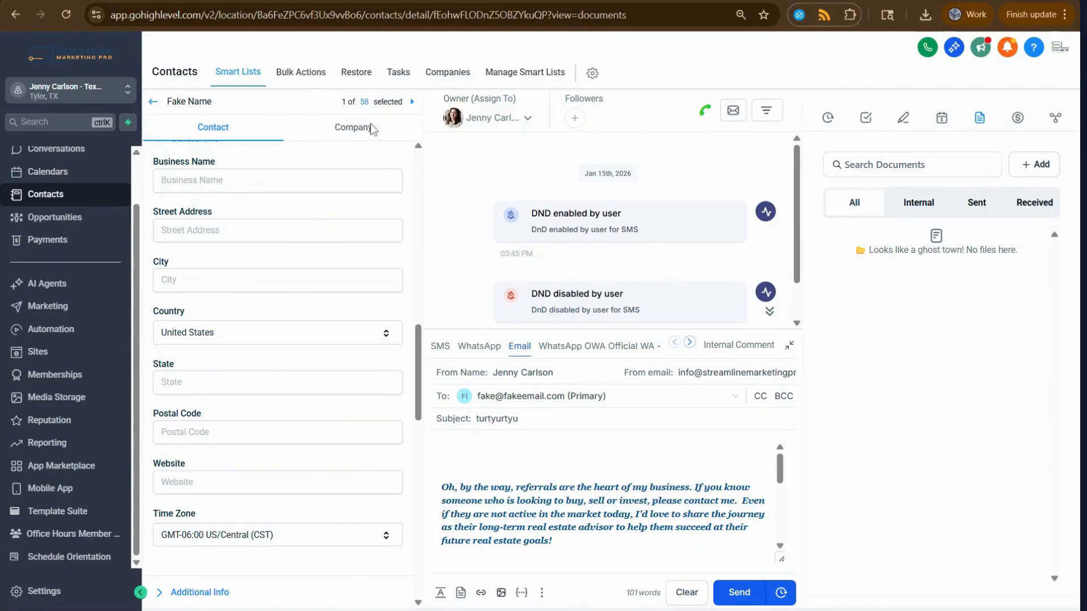
pyautogui.scroll(-10, 221, 327)
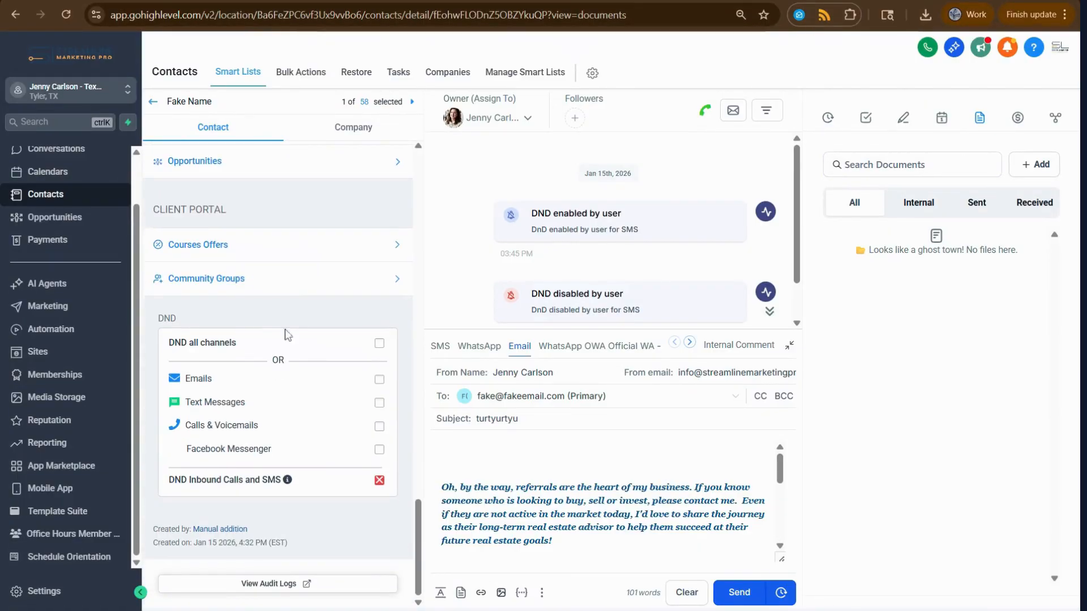
pyautogui.scroll(10, 259, 383)
pyautogui.scroll(10, 261, 393)
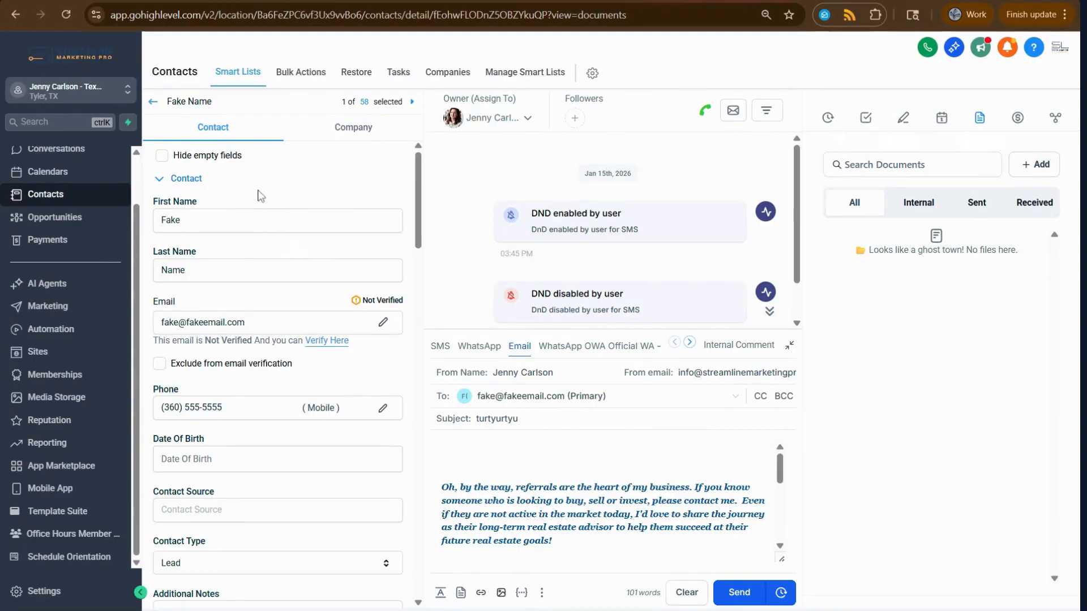
pyautogui.click(154, 102)
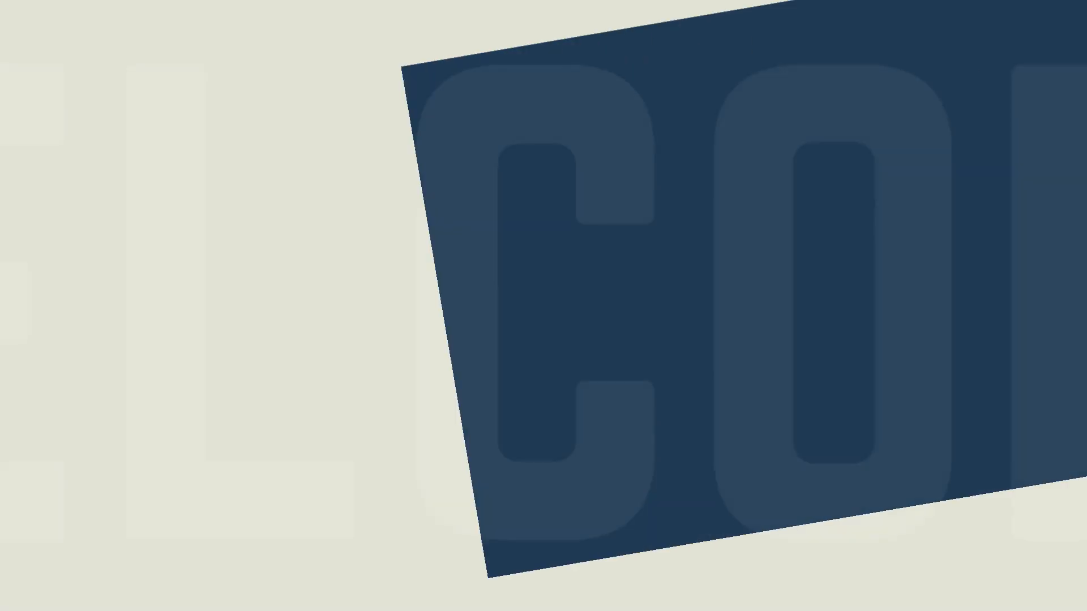